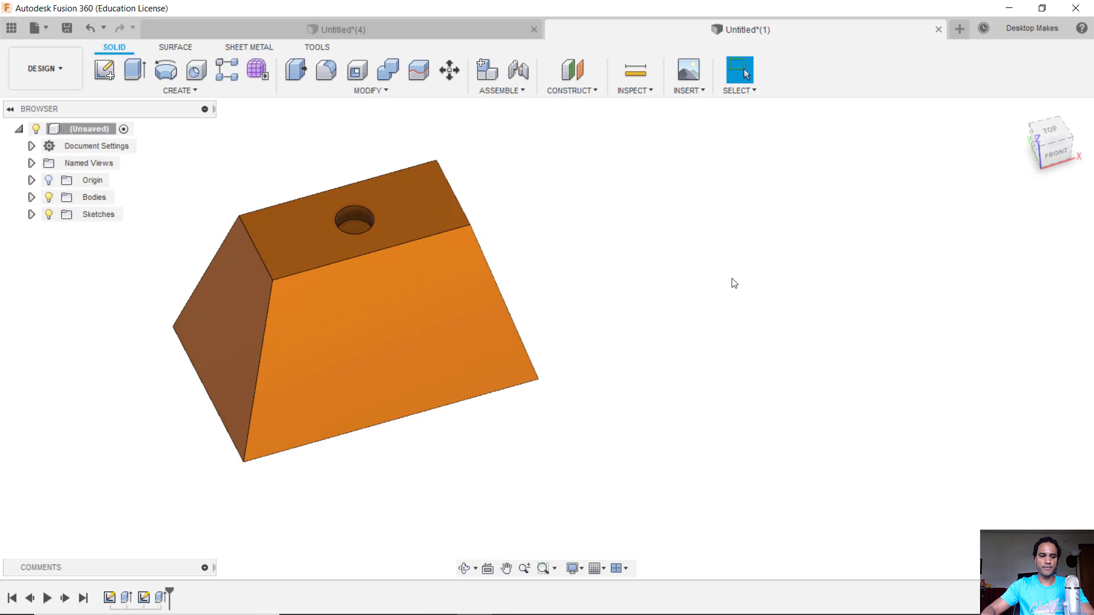
- Start a new design and begin a sketch on the ground XY origin plane
shift+middle_drag(718, 275, 699, 423)
key(Escape)
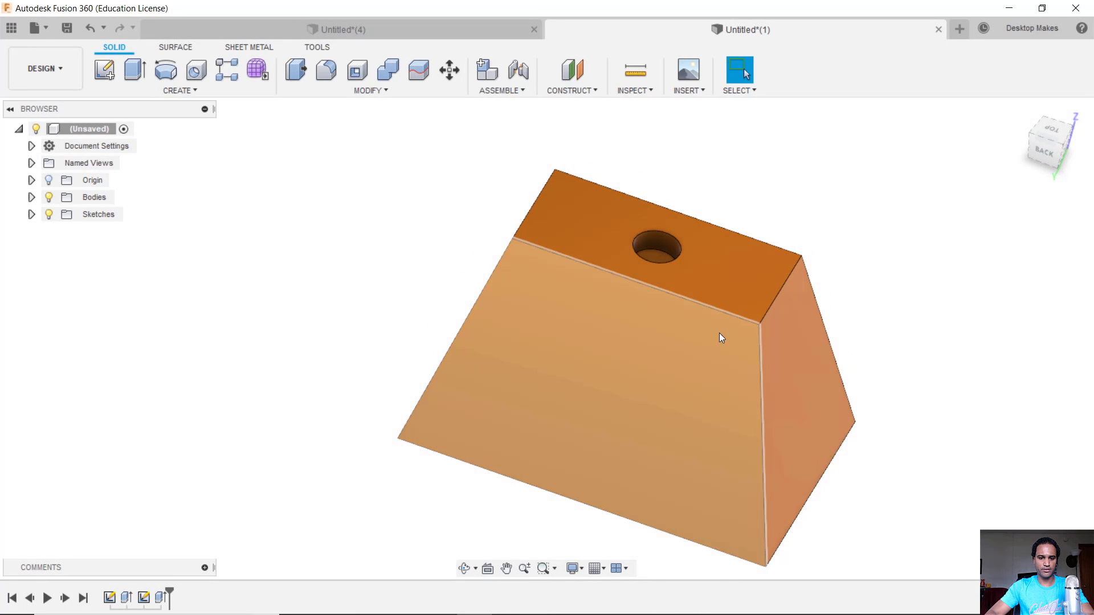
scroll(659, 255, up, 3)
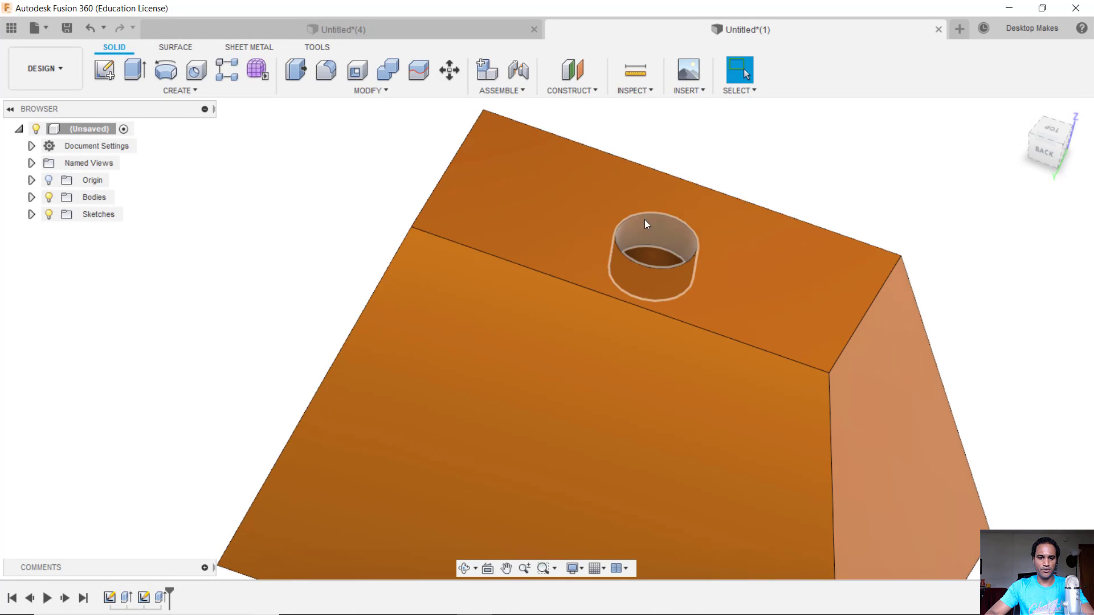
scroll(719, 347, down, 4)
middle_drag(817, 375, 649, 335)
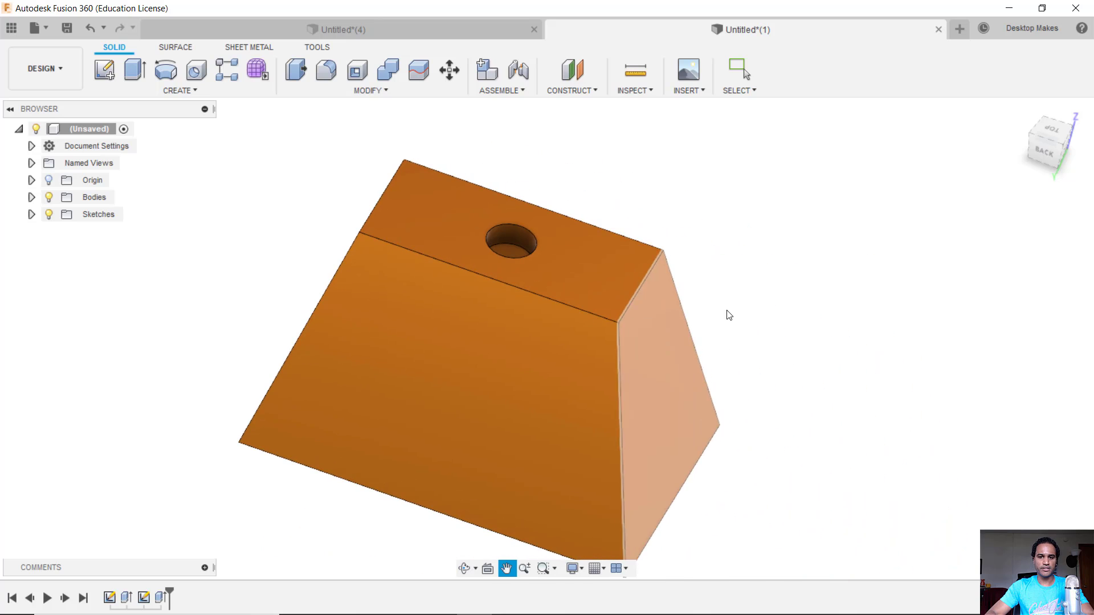
click(958, 30)
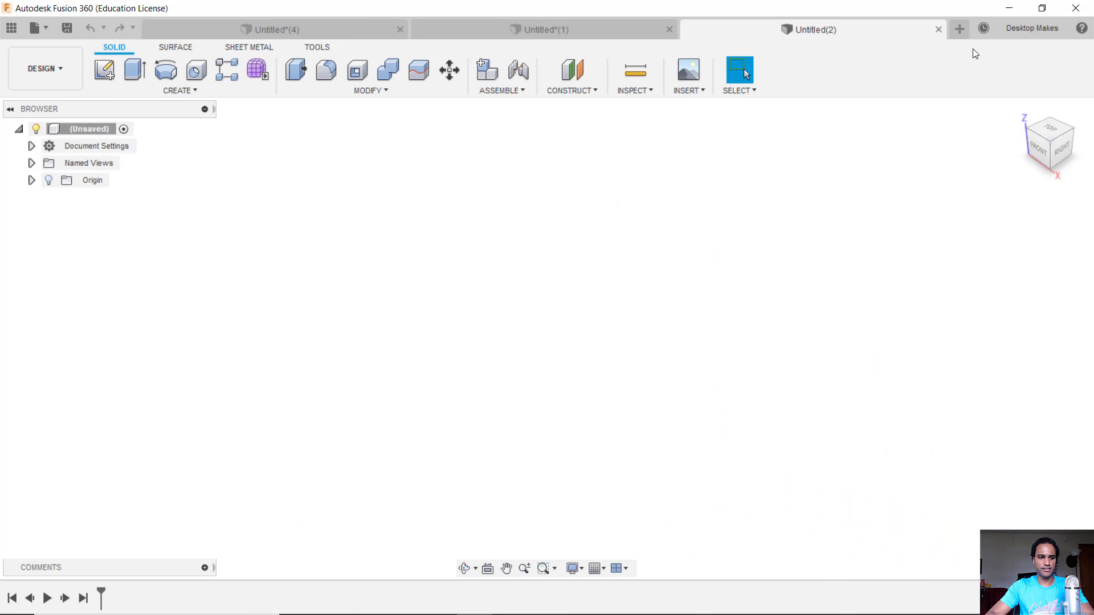
click(105, 69)
click(622, 346)
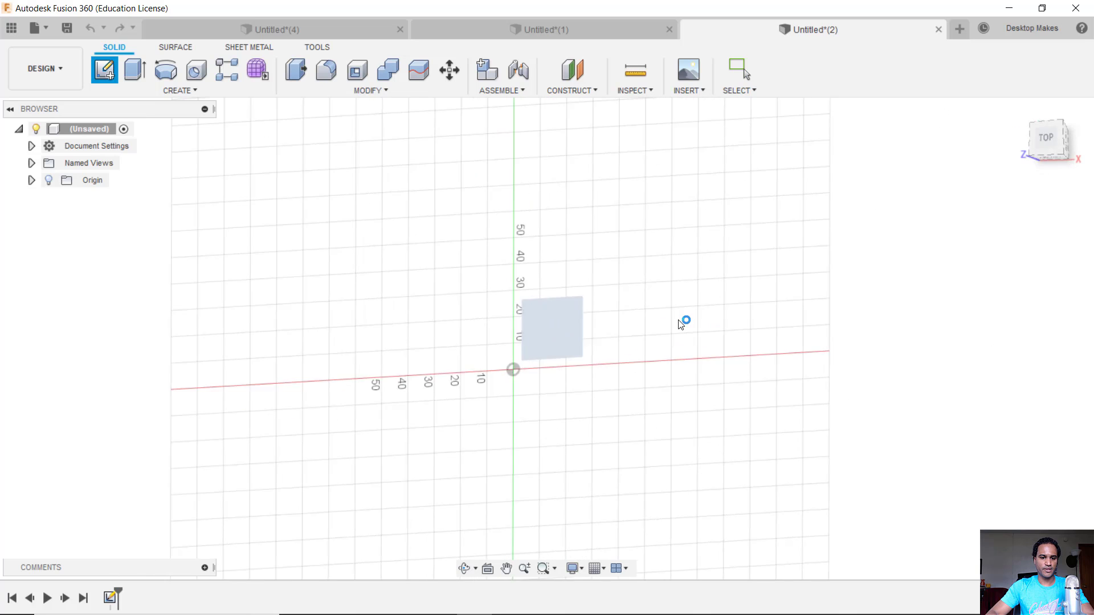
- Draw a rectangle and finish the sketch
key(r)
click(441, 232)
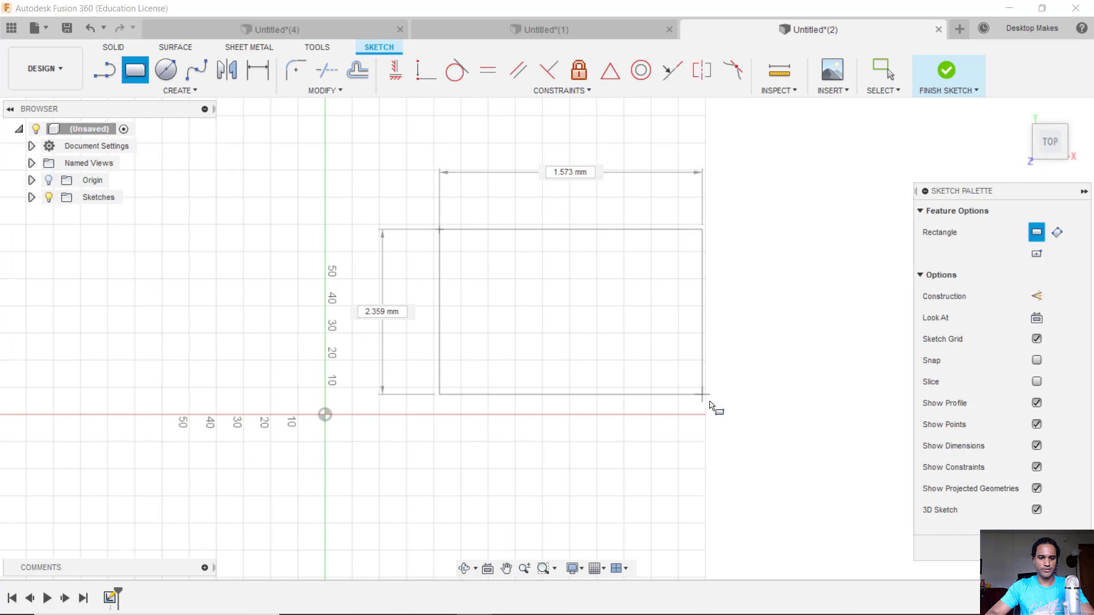
key(Tab)
click(713, 396)
click(938, 94)
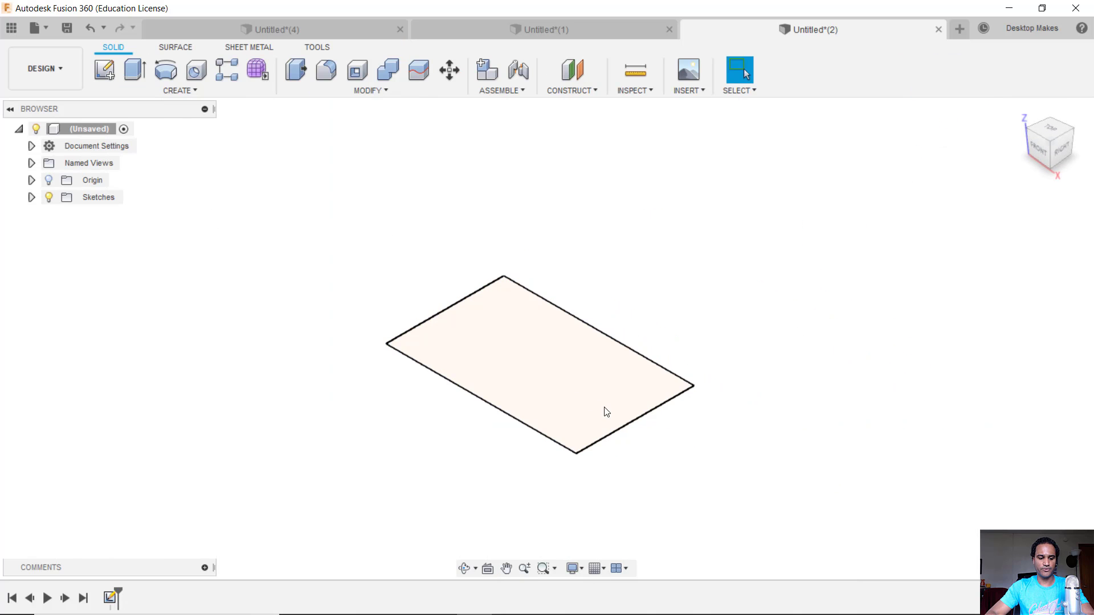
- Extrude the rectangle 50 mm with a -20 degree inward taper
key(e)
click(560, 361)
drag(540, 350, 540, 240)
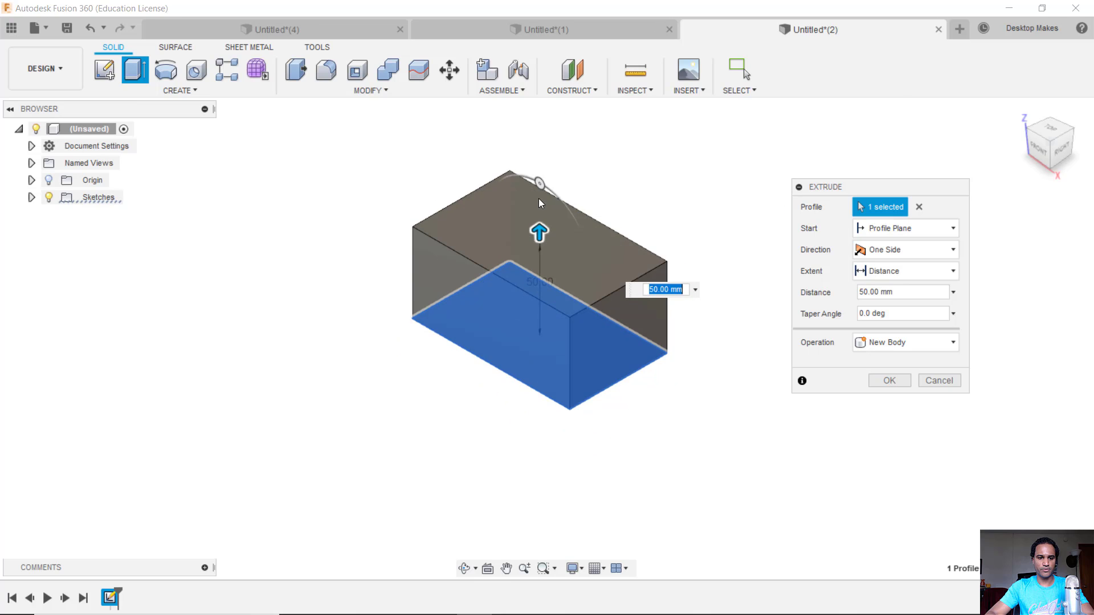
scroll(538, 199, up, 4)
drag(554, 221, 560, 218)
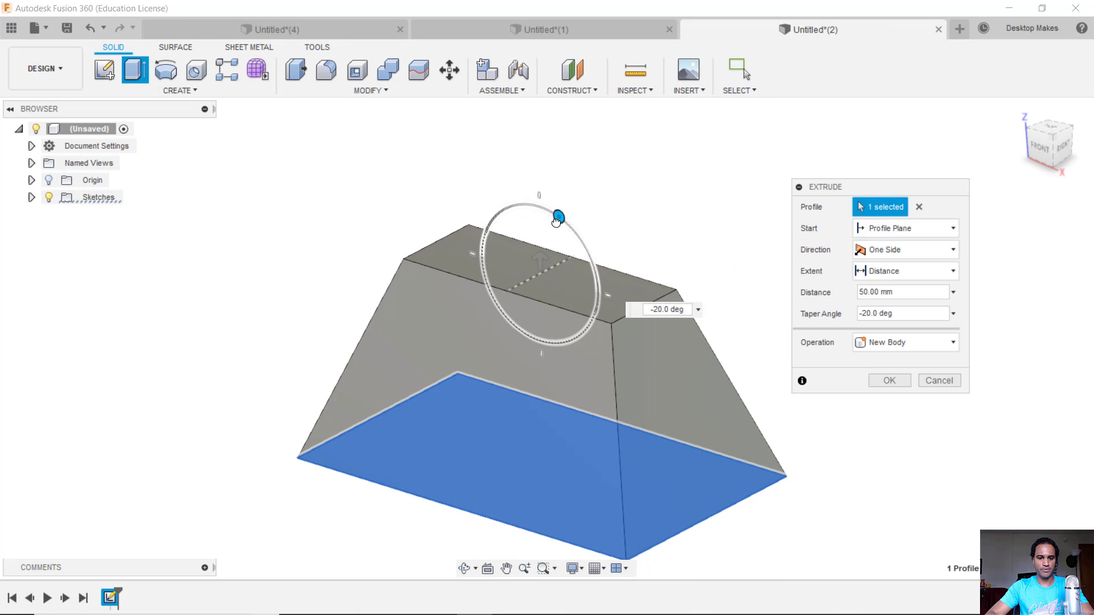
click(888, 380)
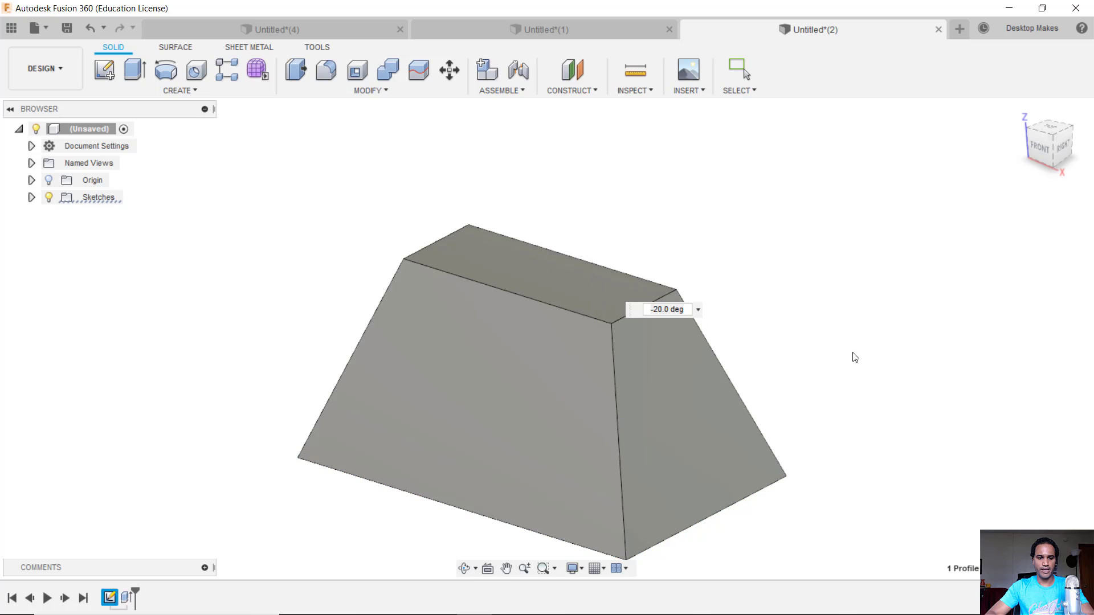
- Start a sketch on the XY origin plane from a top view with the block centred
click(105, 71)
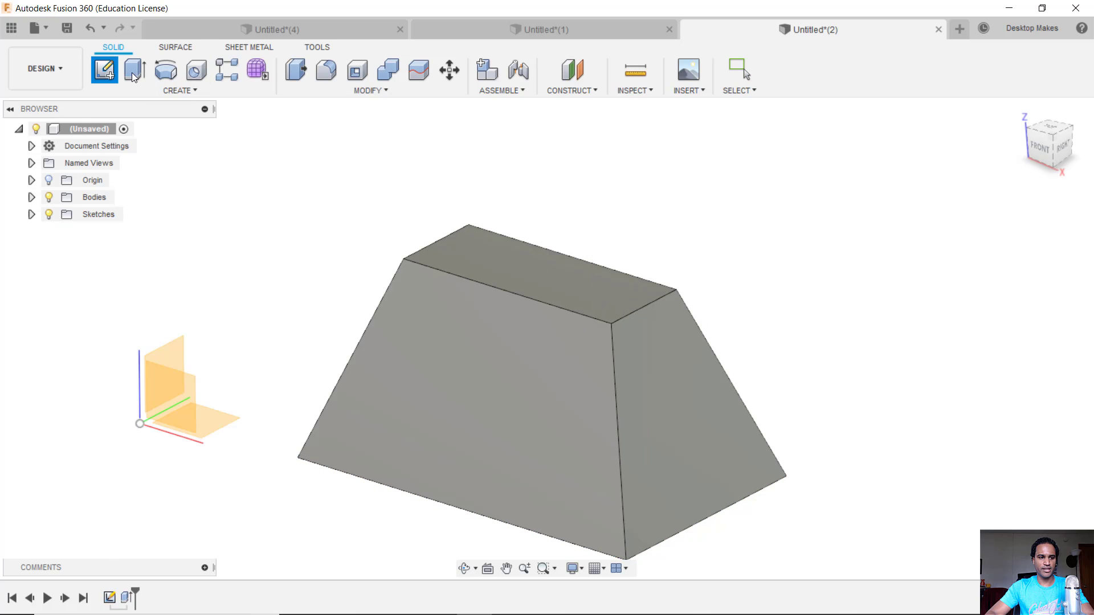
shift+middle_drag(639, 341, 1034, 143)
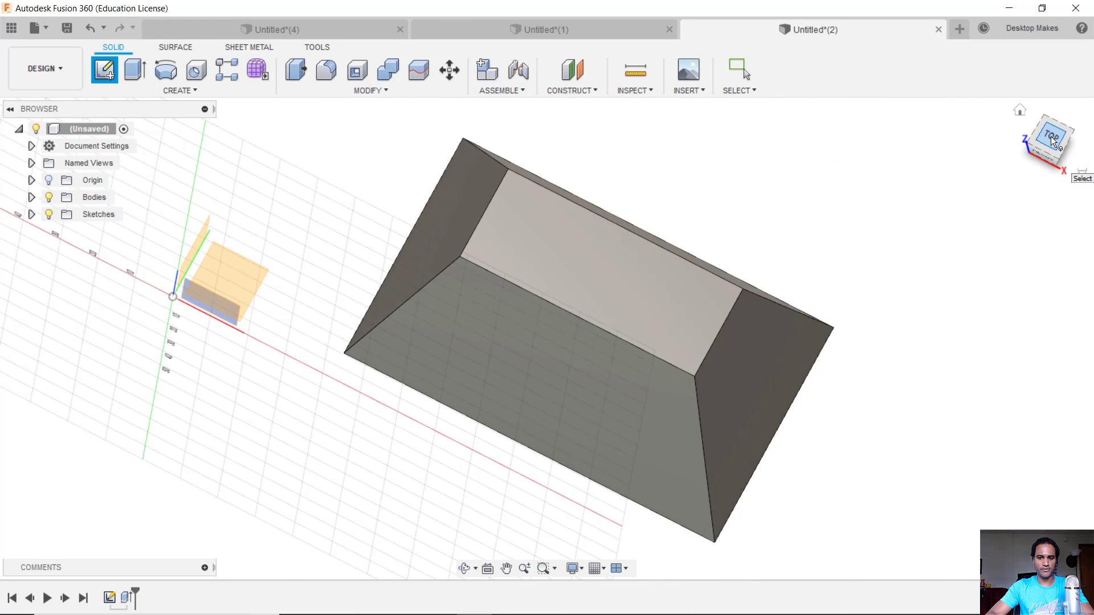
click(1051, 136)
middle_drag(480, 371, 458, 306)
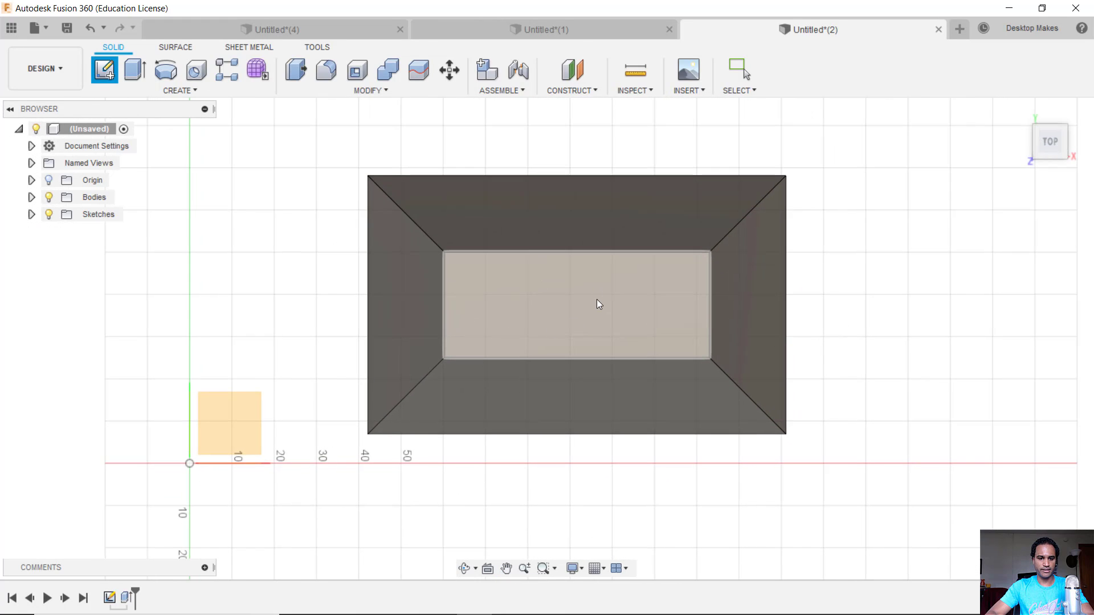
shift+middle_drag(318, 424, 307, 303)
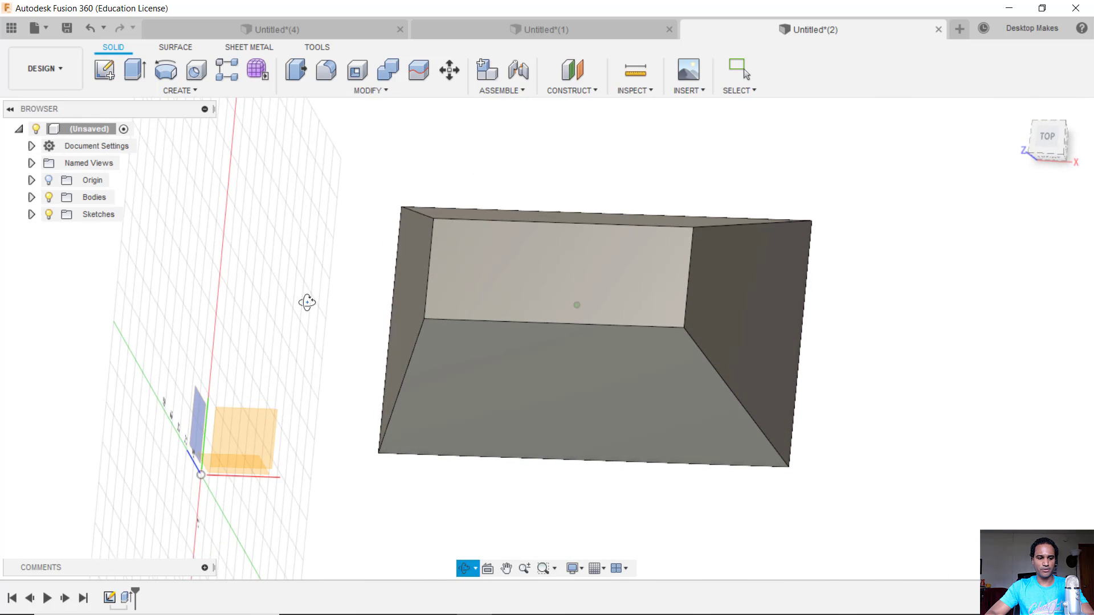
click(265, 420)
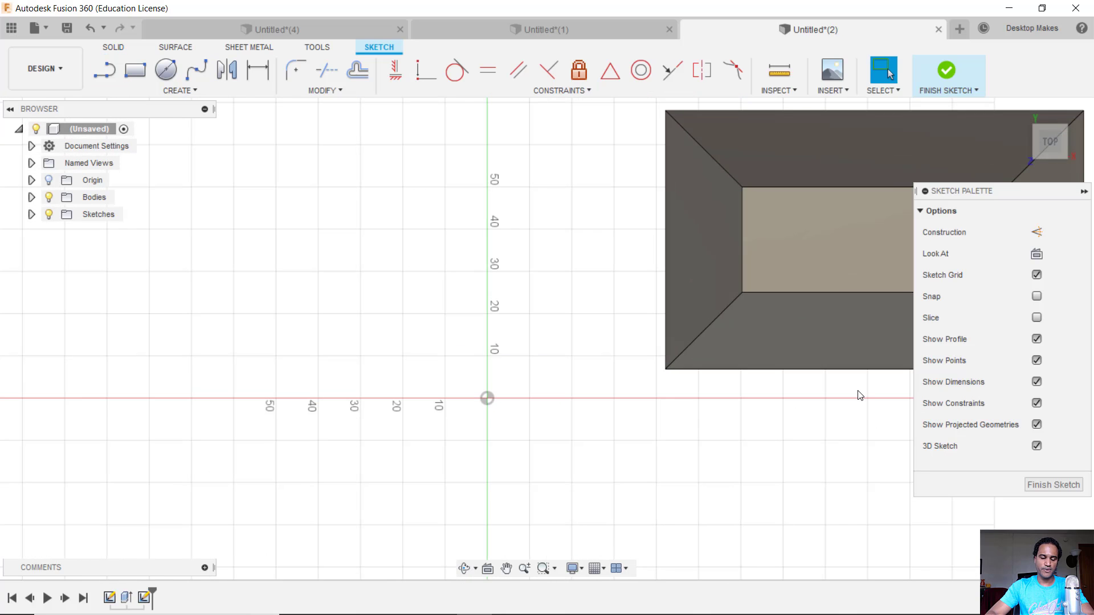
middle_drag(861, 395, 557, 452)
scroll(628, 403, up, 2)
middle_drag(627, 402, 537, 468)
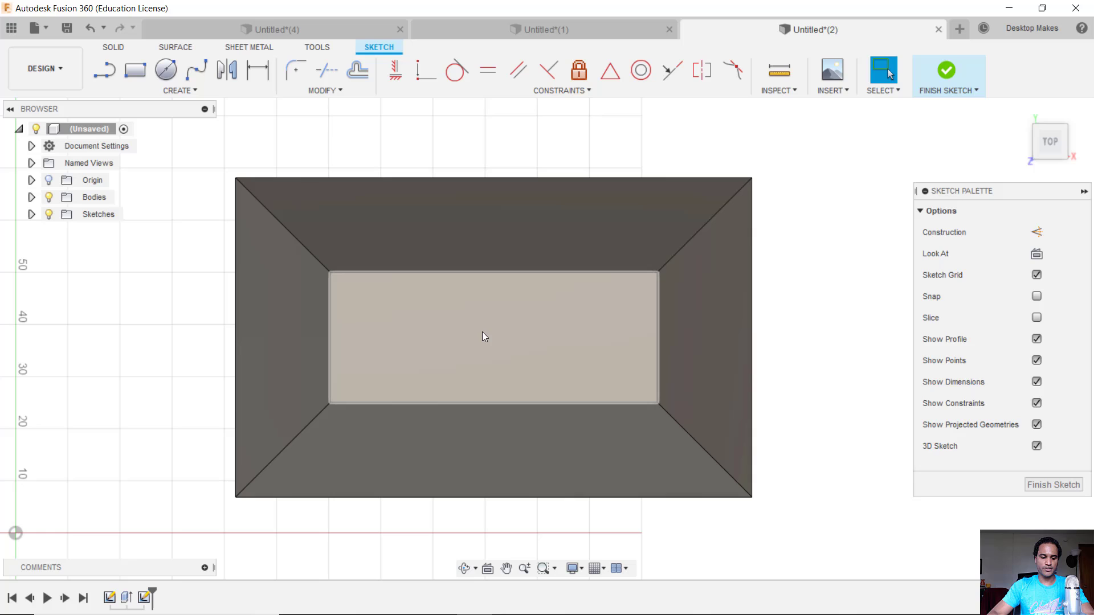
- Draw a 10 mm diameter circle on the block's face
key(c)
click(496, 340)
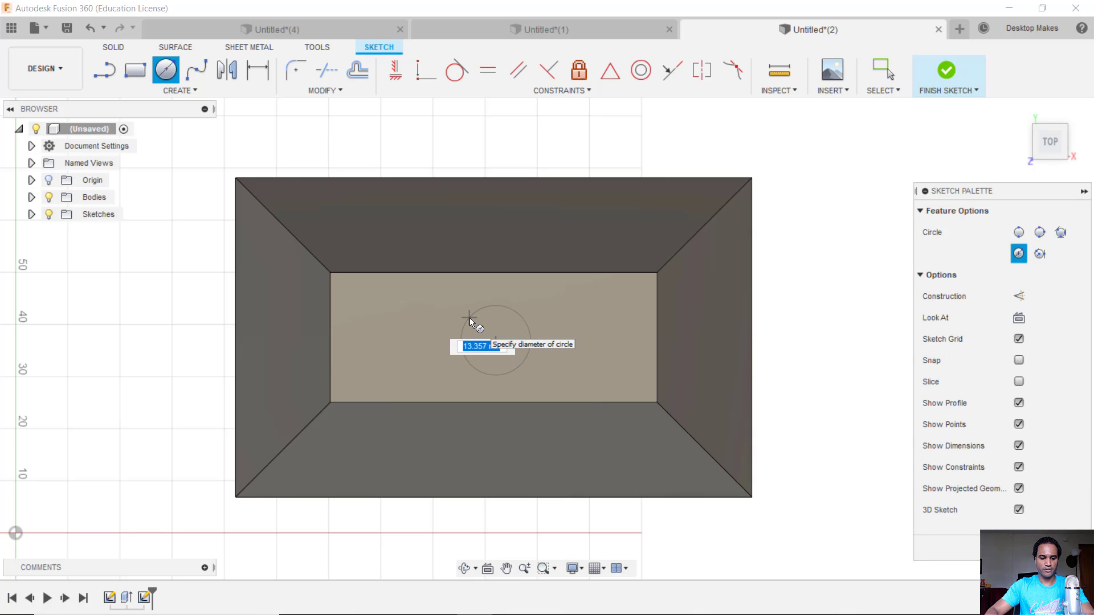
text(10)
key(Return)
key(Escape)
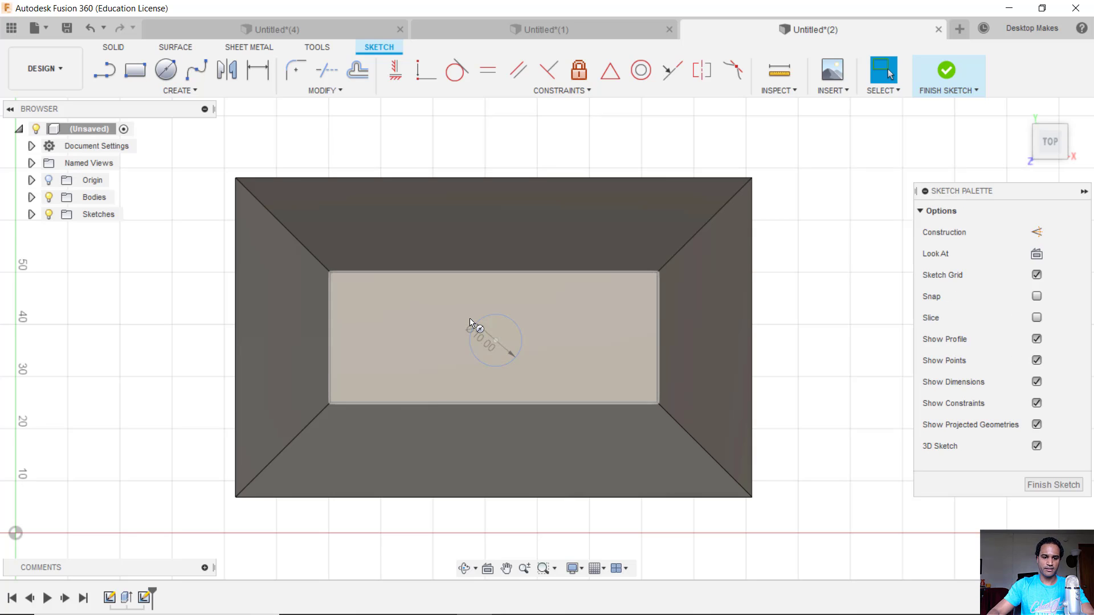
scroll(470, 322, up, 2)
drag(519, 353, 597, 371)
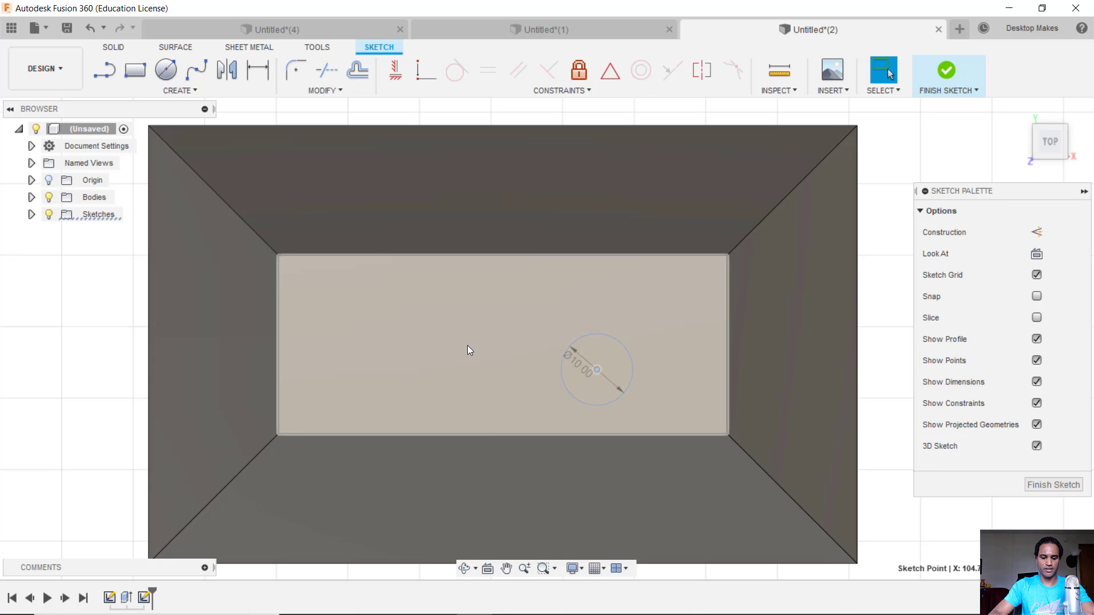
- Add a corner-to-corner construction diagonal and centre the circle on its midpoint
key(l)
click(278, 434)
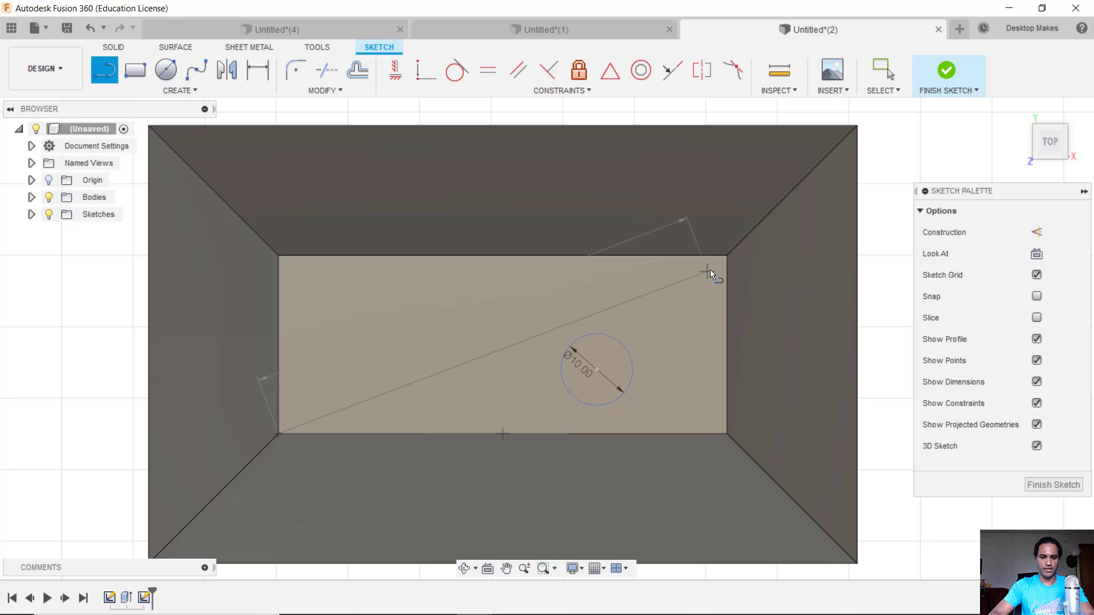
click(726, 256)
key(Escape)
click(683, 273)
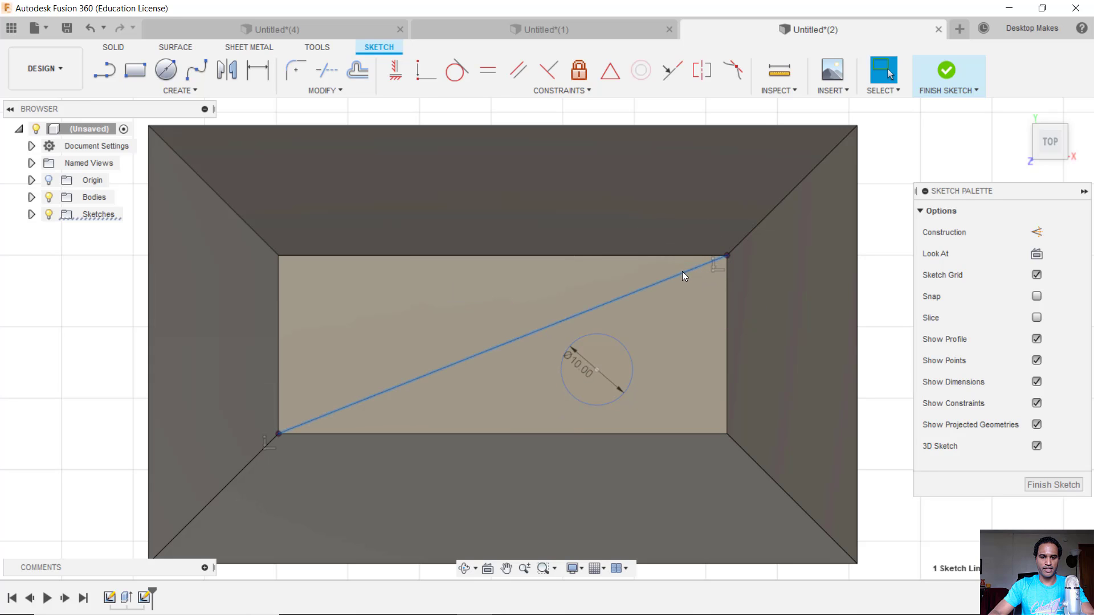
key(x)
click(608, 76)
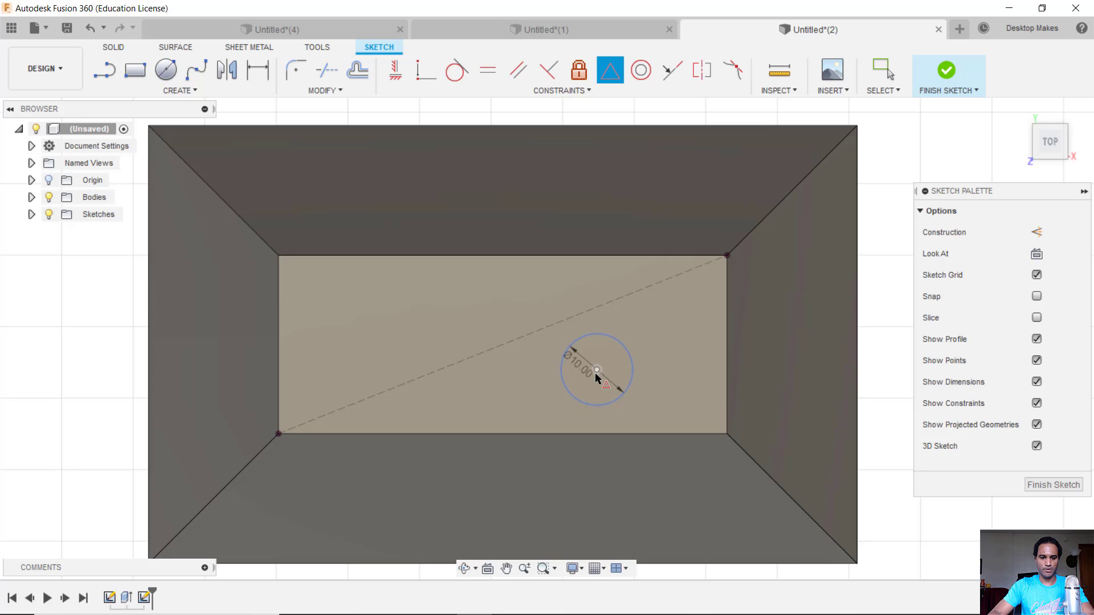
click(475, 356)
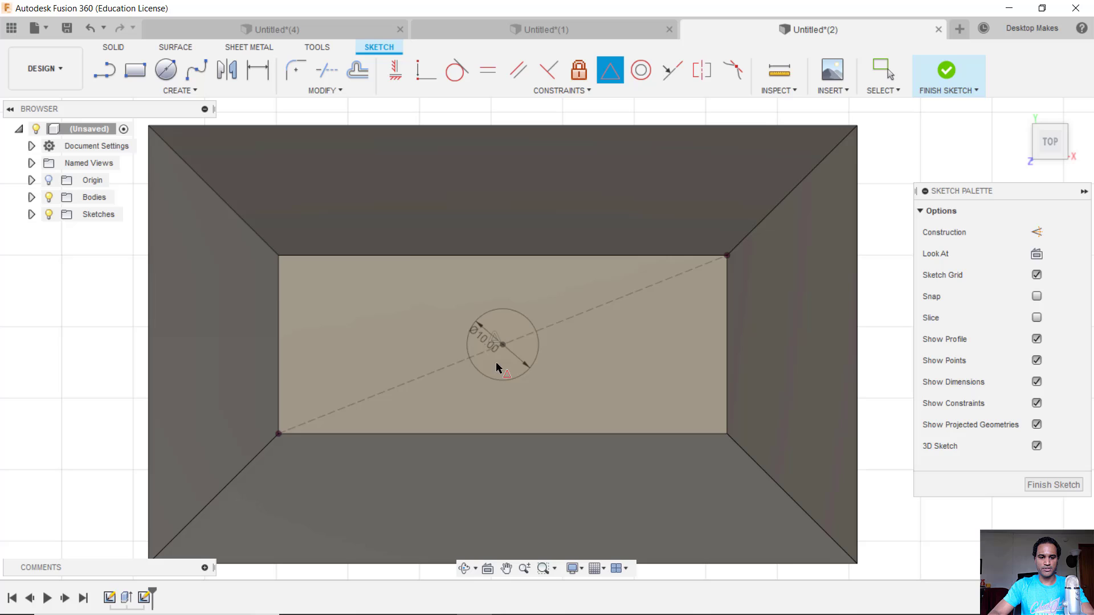
- Finish the circle sketch and orbit the block into a 3-D view, top face up
click(953, 78)
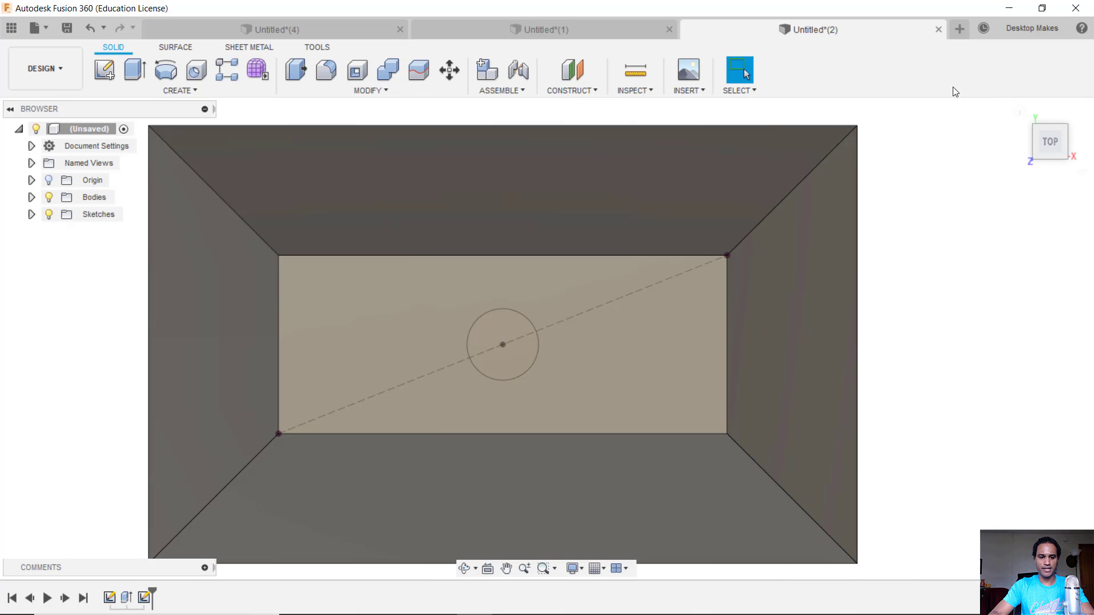
scroll(918, 410, down, 3)
shift+middle_drag(945, 403, 824, 351)
shift+middle_drag(860, 391, 801, 312)
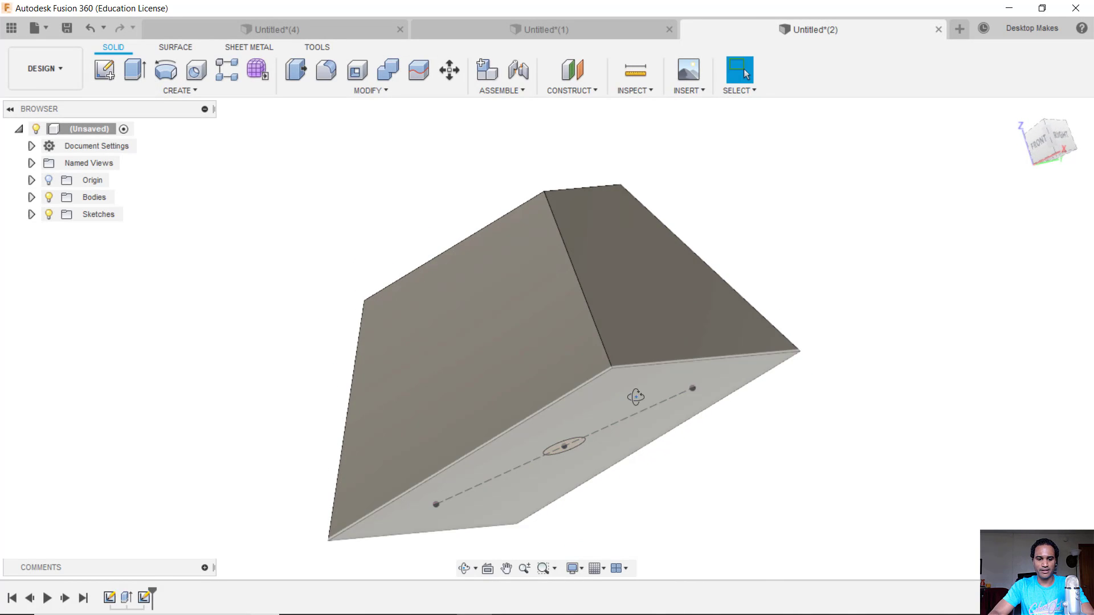
mouse_move(635, 391)
shift+middle_down()
mouse_move(693, 432)
mouse_move(595, 274)
shift+middle_up()
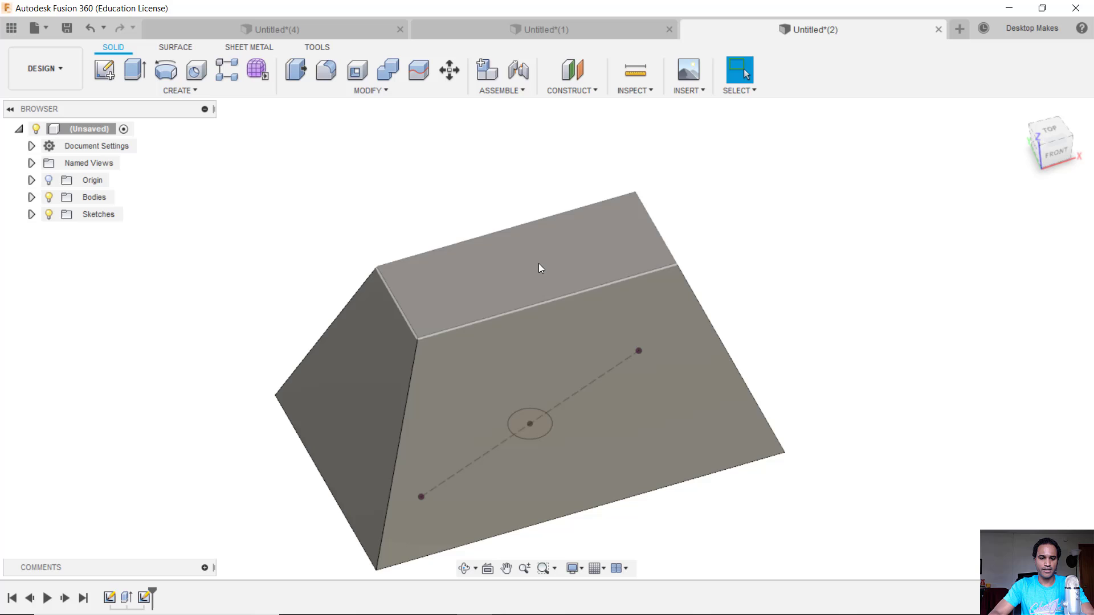
scroll(553, 291, down, 2)
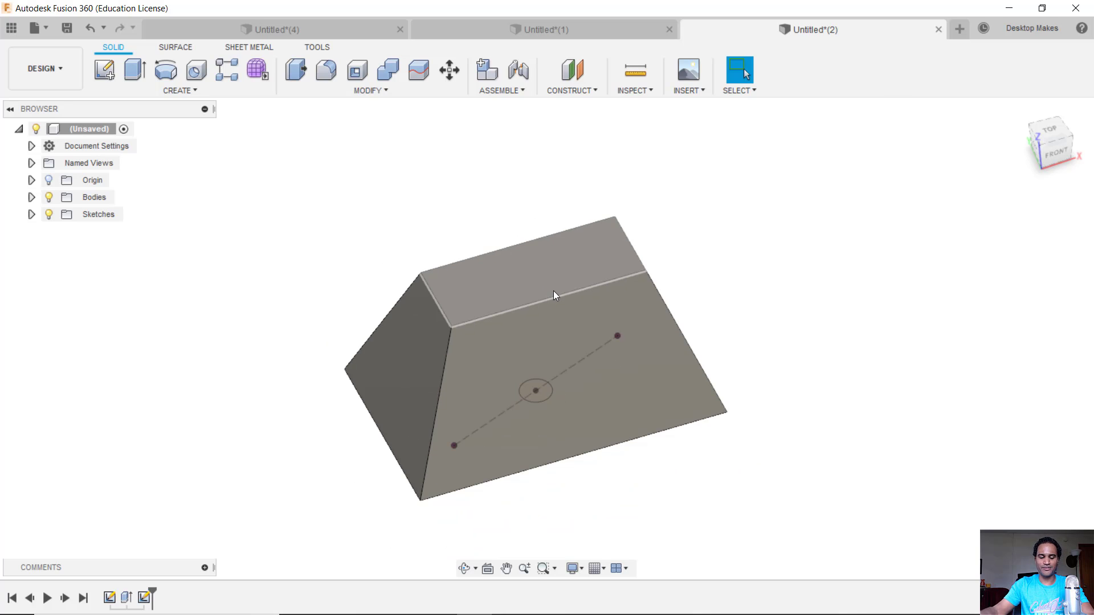
mouse_move(553, 290)
shift+middle_down()
mouse_move(559, 324)
mouse_move(642, 410)
mouse_move(620, 300)
mouse_move(606, 372)
shift+middle_up()
scroll(538, 438, up, 3)
- Extrude the circle as a 5 mm cut, starting from the block's top face
key(e)
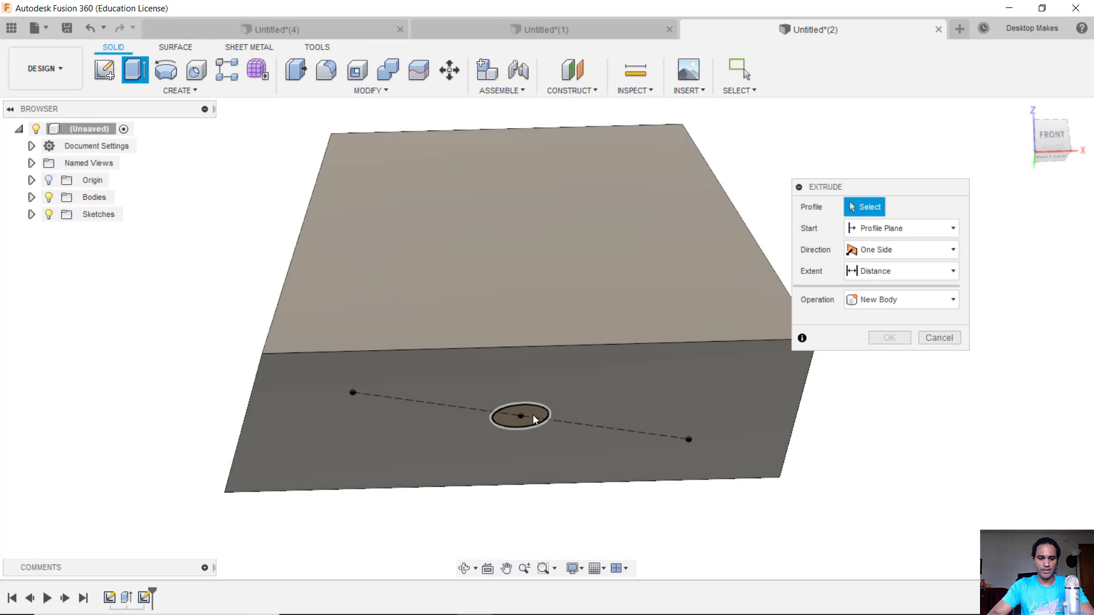
click(533, 415)
shift+middle_drag(579, 261, 561, 336)
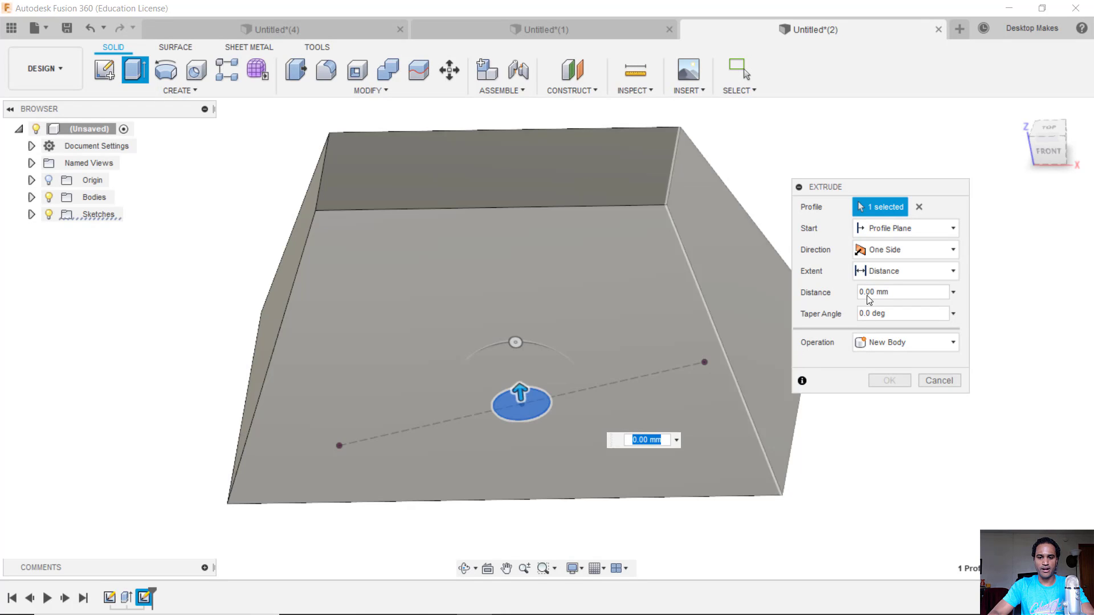
drag(855, 188, 864, 157)
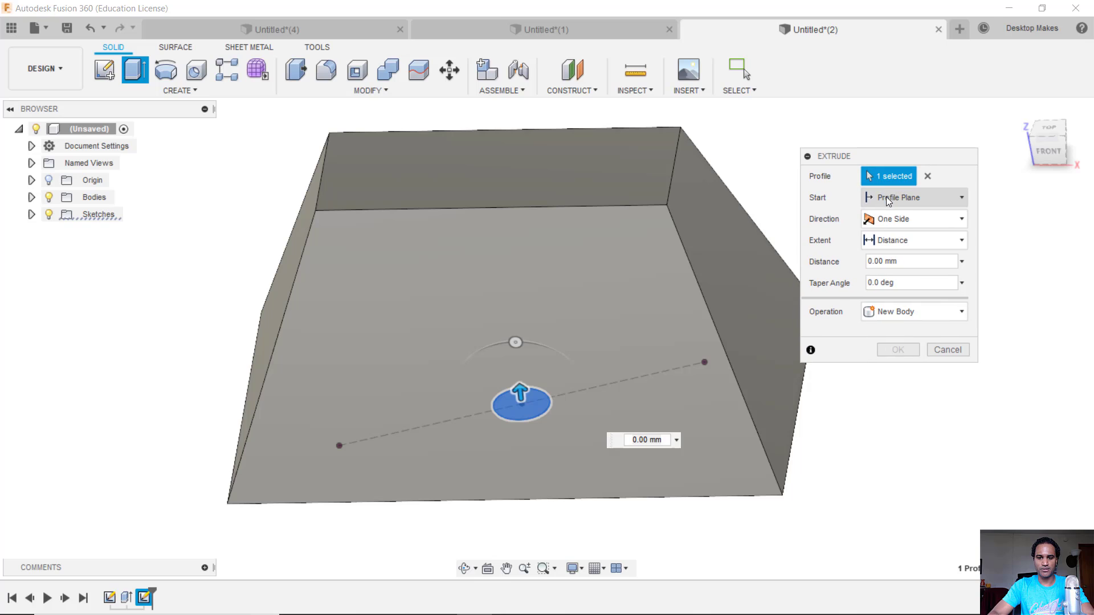
click(887, 197)
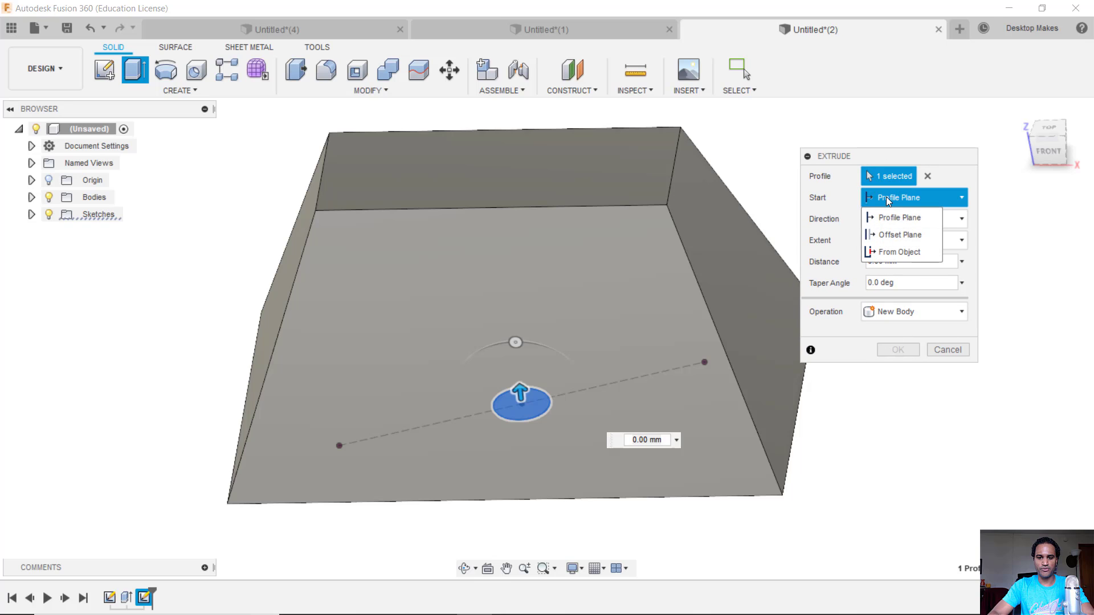
click(904, 252)
click(512, 169)
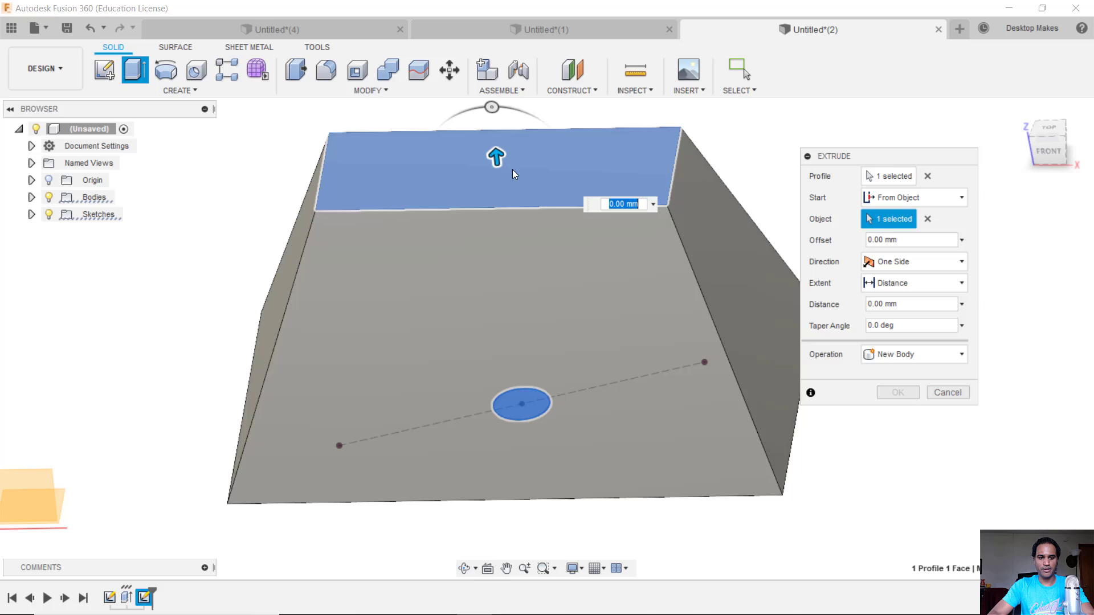
drag(490, 160, 502, 203)
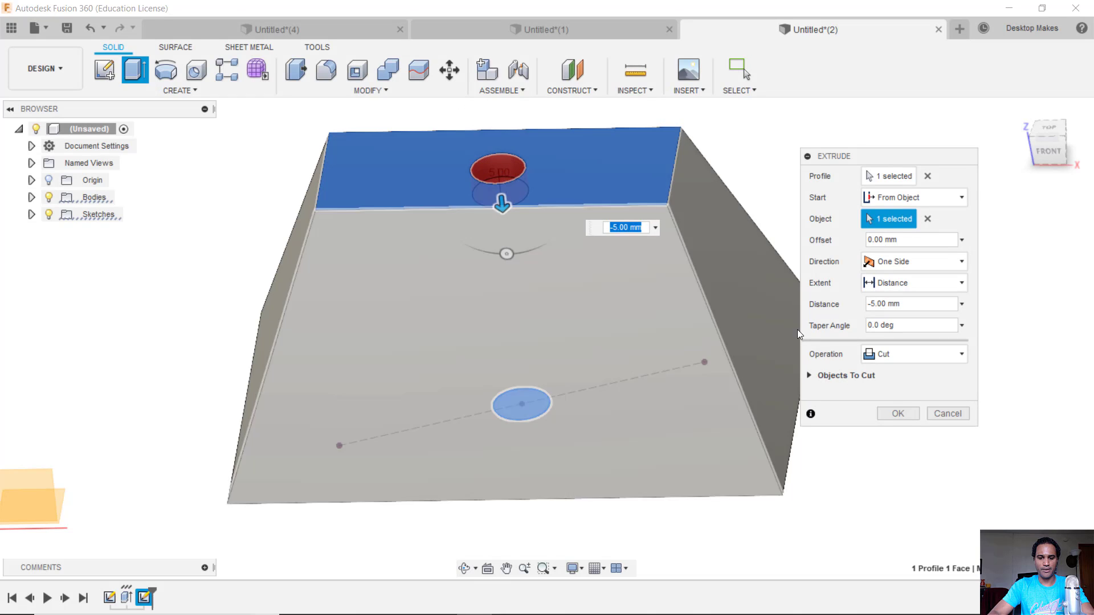
click(891, 412)
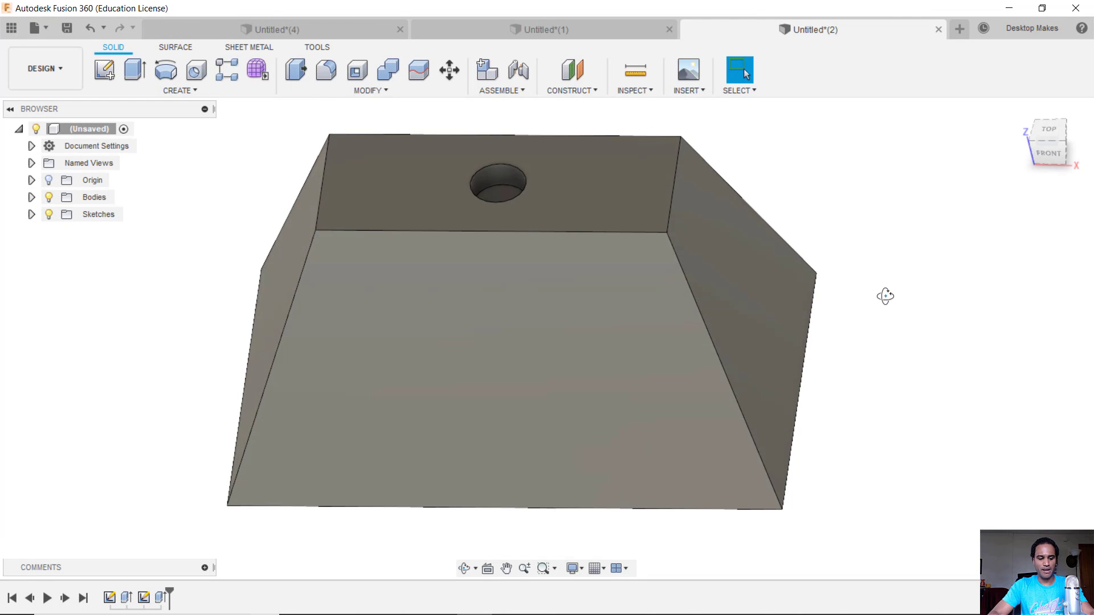
- Undo the hole cut and view the block from a tilted underside angle
key(ctrl+z)
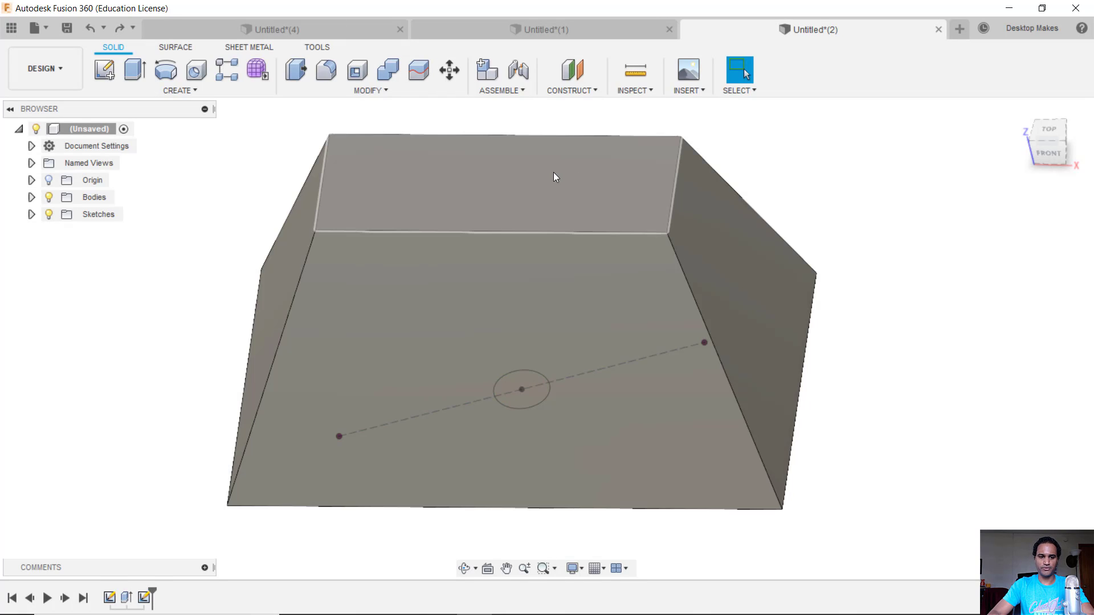
mouse_move(582, 376)
shift+middle_down()
mouse_move(639, 395)
mouse_move(641, 344)
mouse_move(638, 357)
shift+middle_up()
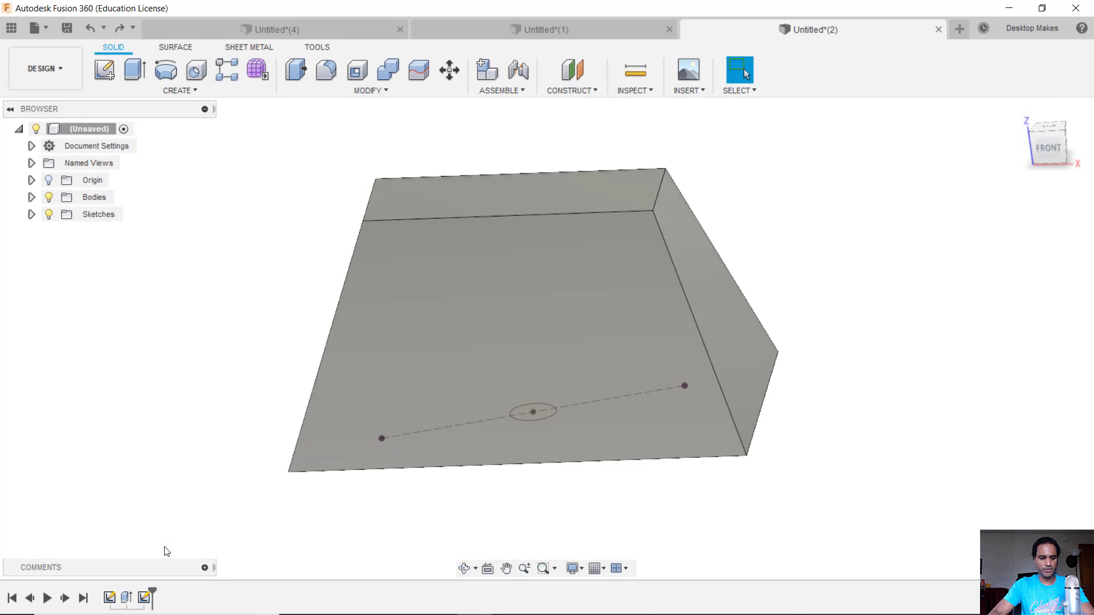
- Redefine the circle sketch's plane to the block's small top face
right_click(144, 598)
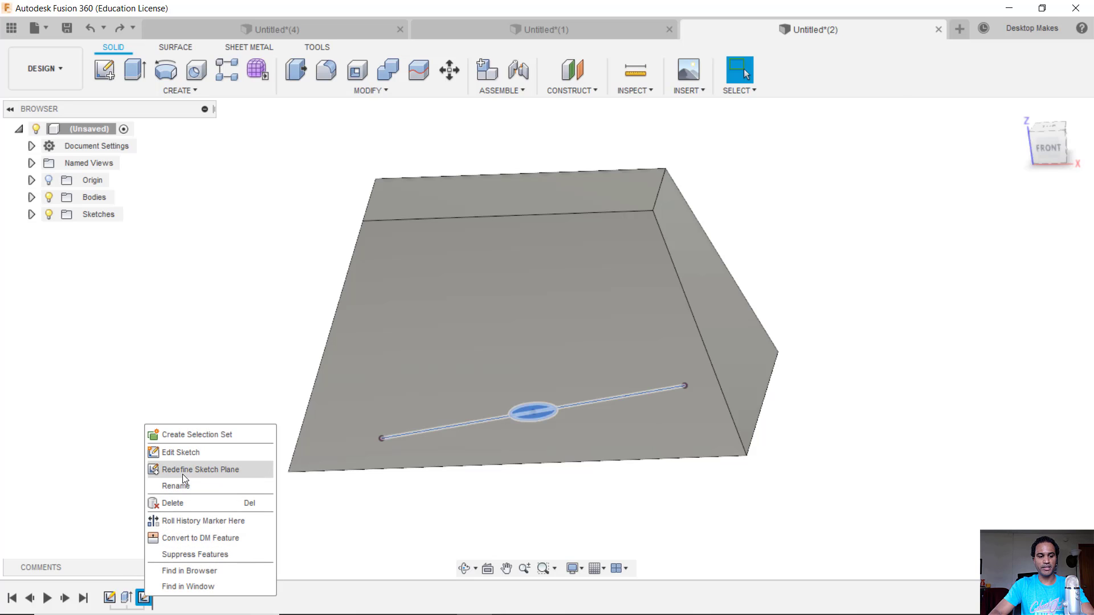
click(183, 473)
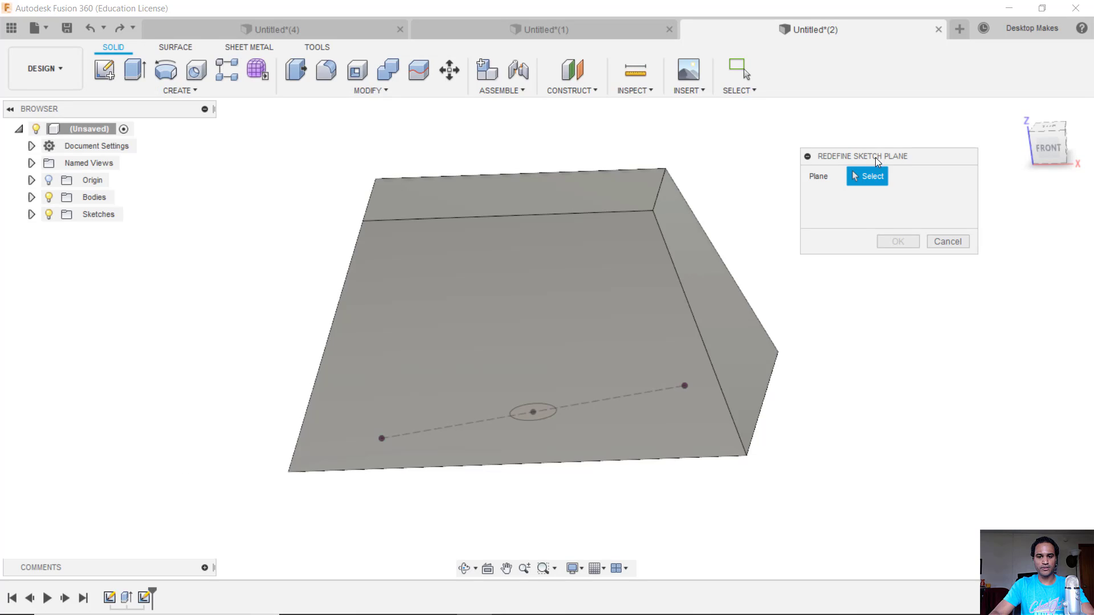
drag(877, 161, 880, 156)
shift+middle_drag(922, 311, 921, 334)
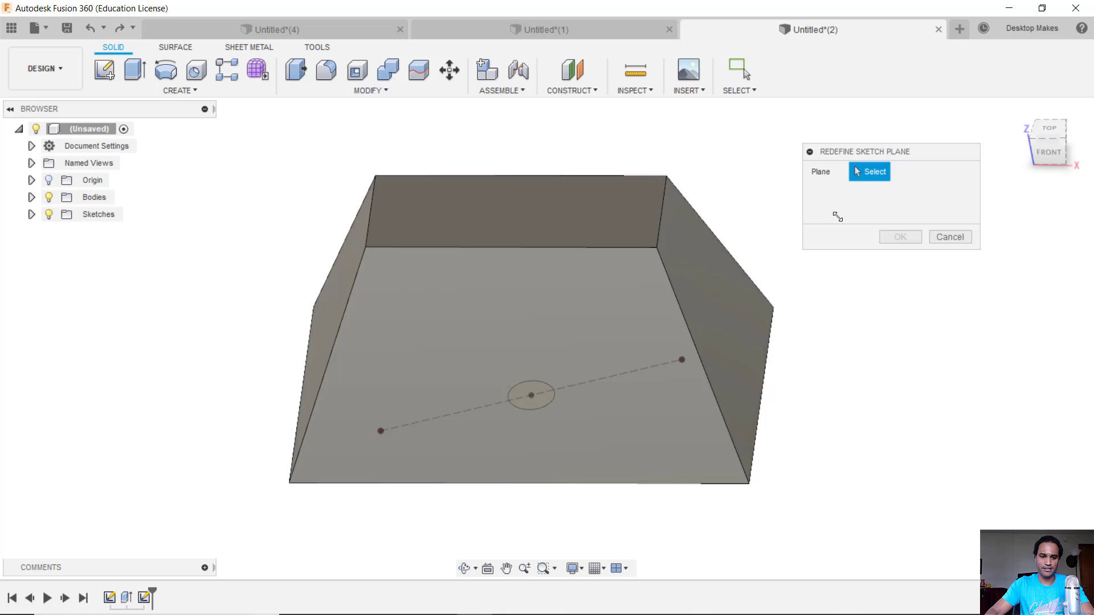
click(487, 216)
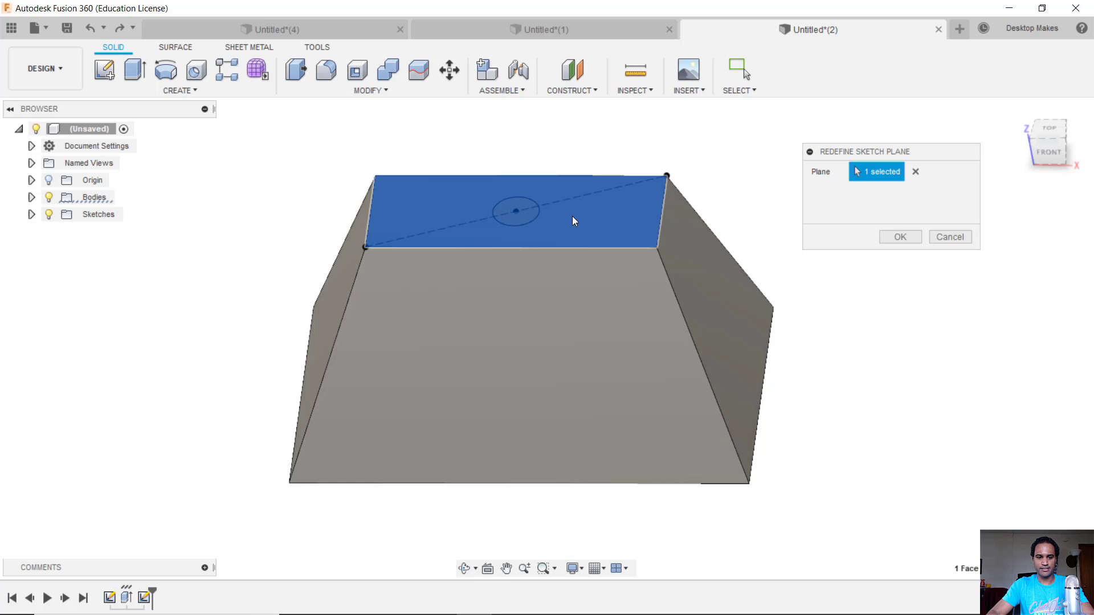
click(901, 237)
mouse_move(901, 241)
shift+middle_down()
mouse_move(894, 210)
mouse_move(740, 339)
mouse_move(696, 299)
shift+middle_up()
scroll(556, 254, up, 3)
- Extrude the circle as a 5 mm deep cut into the top face, then view from above
click(501, 193)
key(e)
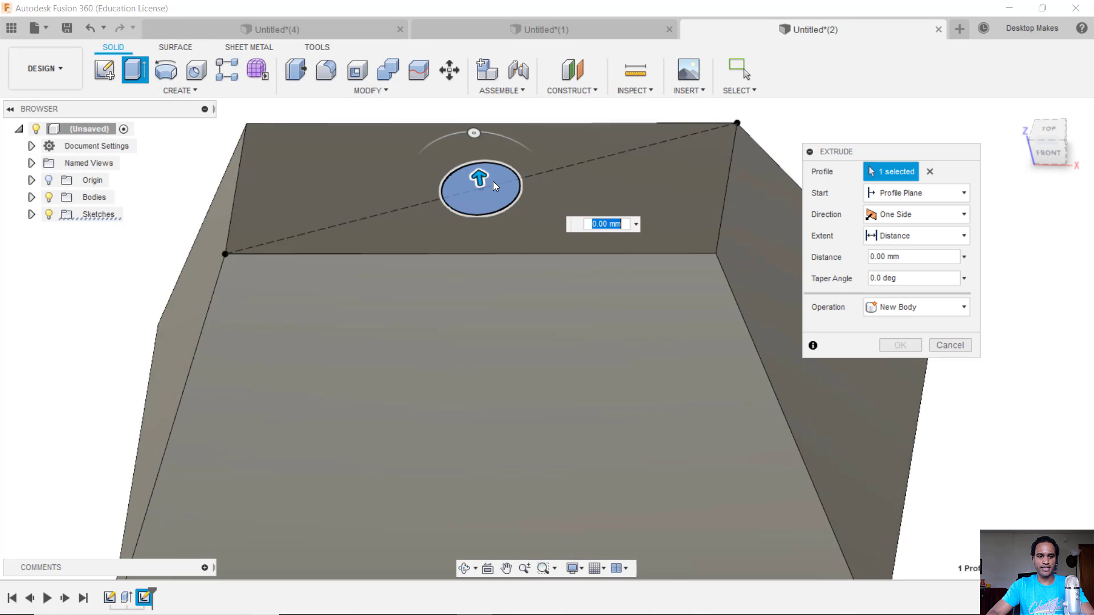
drag(485, 195, 486, 230)
click(900, 367)
scroll(906, 375, down, 5)
shift+middle_drag(906, 375, 838, 380)
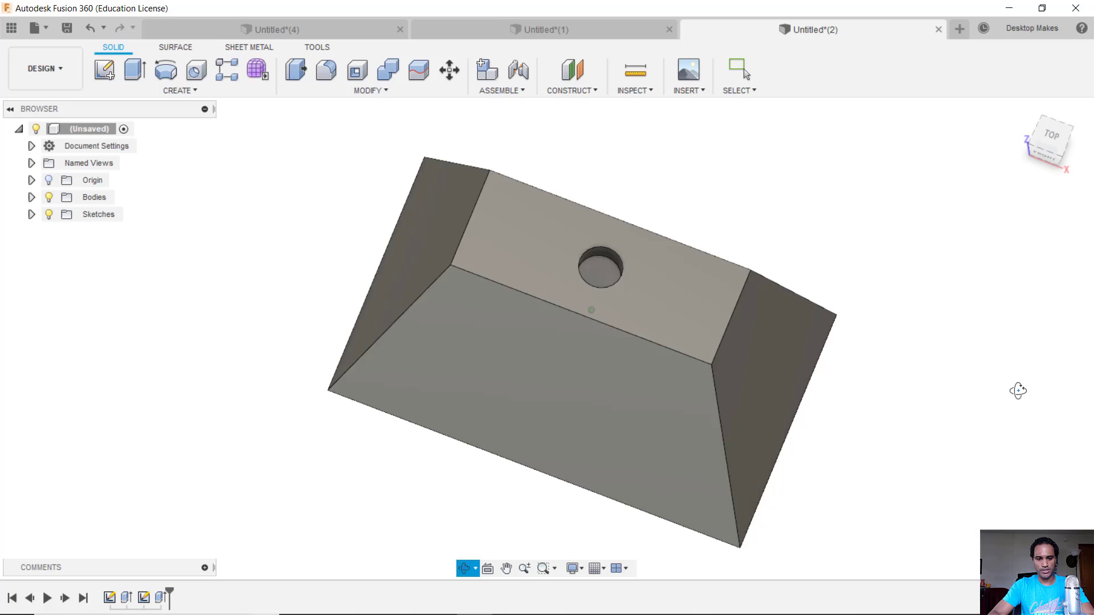
drag(1018, 391, 1014, 439)
key(Escape)
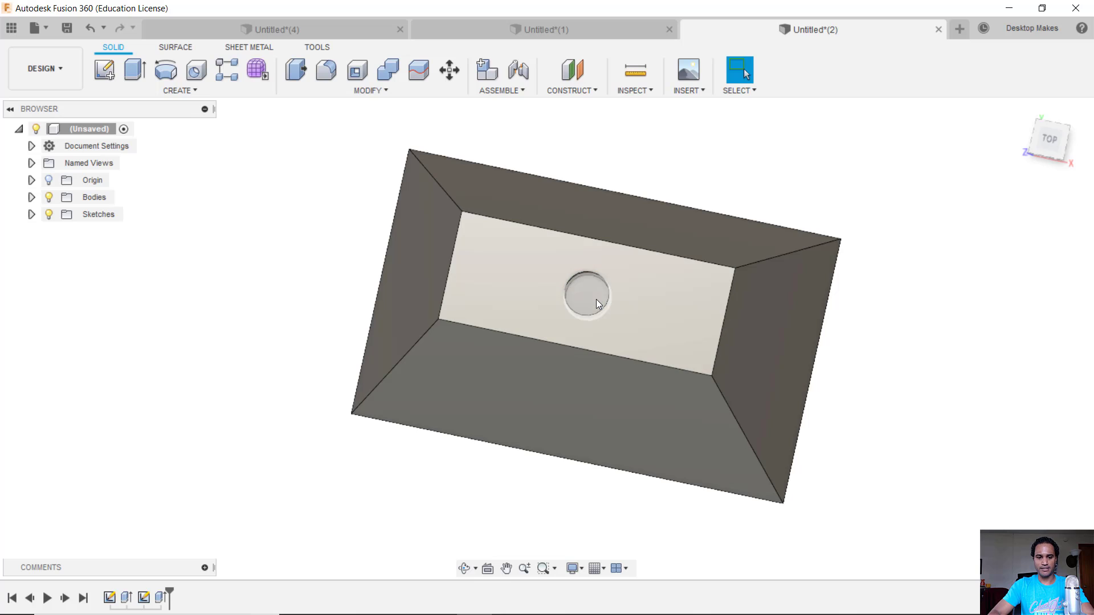
scroll(596, 299, up, 2)
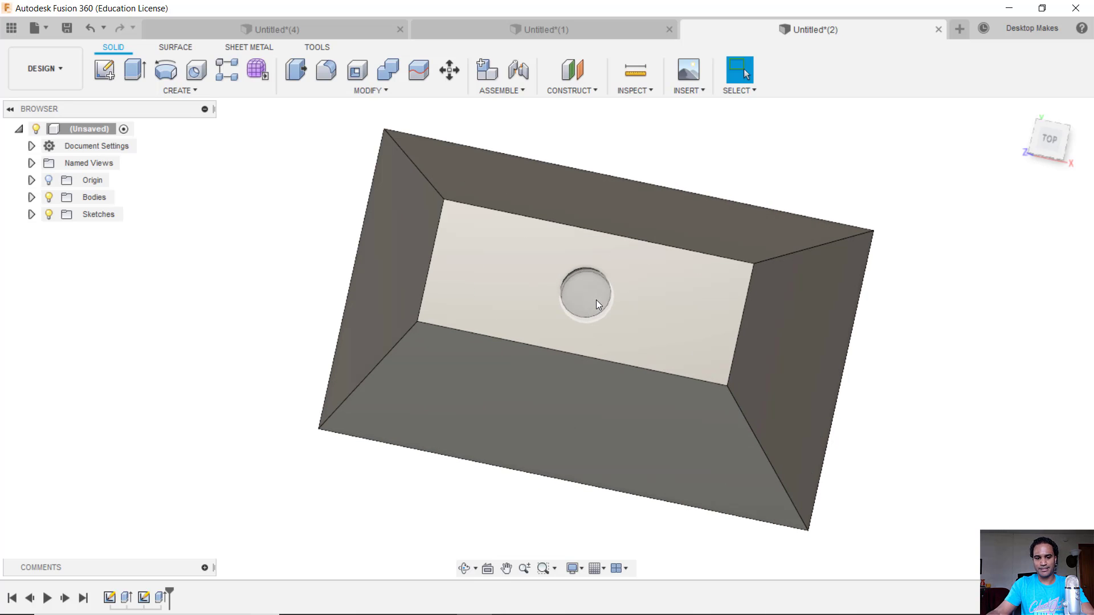
click(1052, 139)
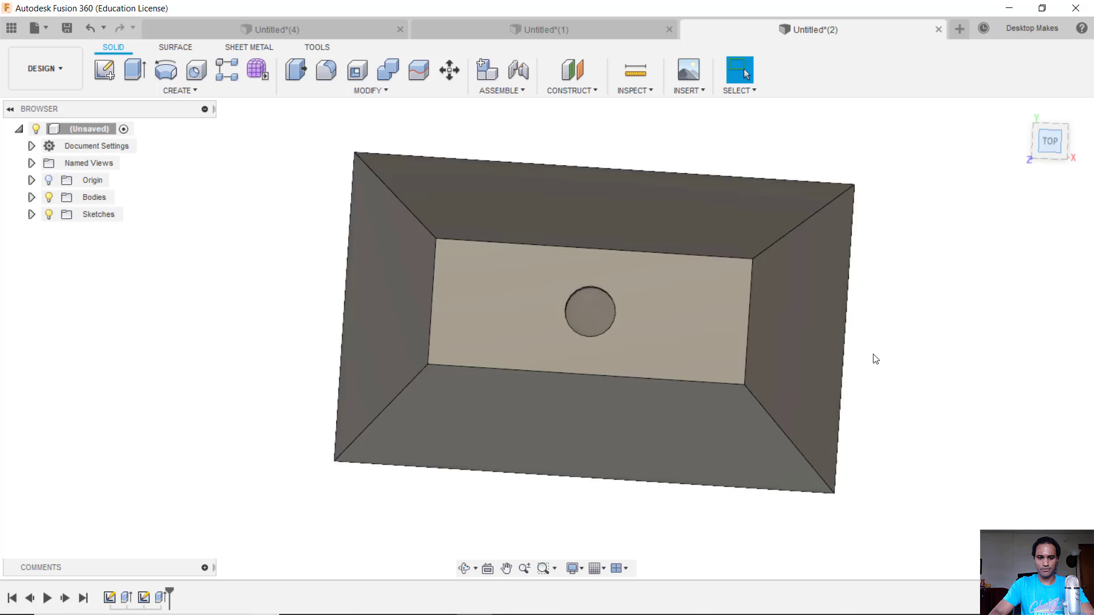
scroll(791, 336, up, 5)
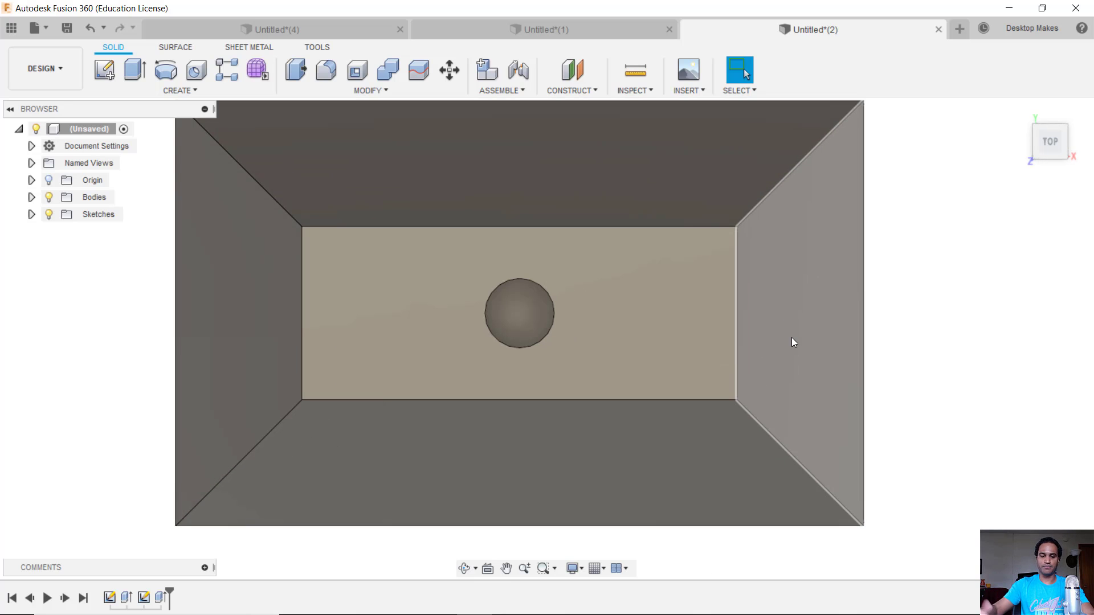
scroll(792, 340, down, 4)
shift+middle_drag(891, 372, 901, 302)
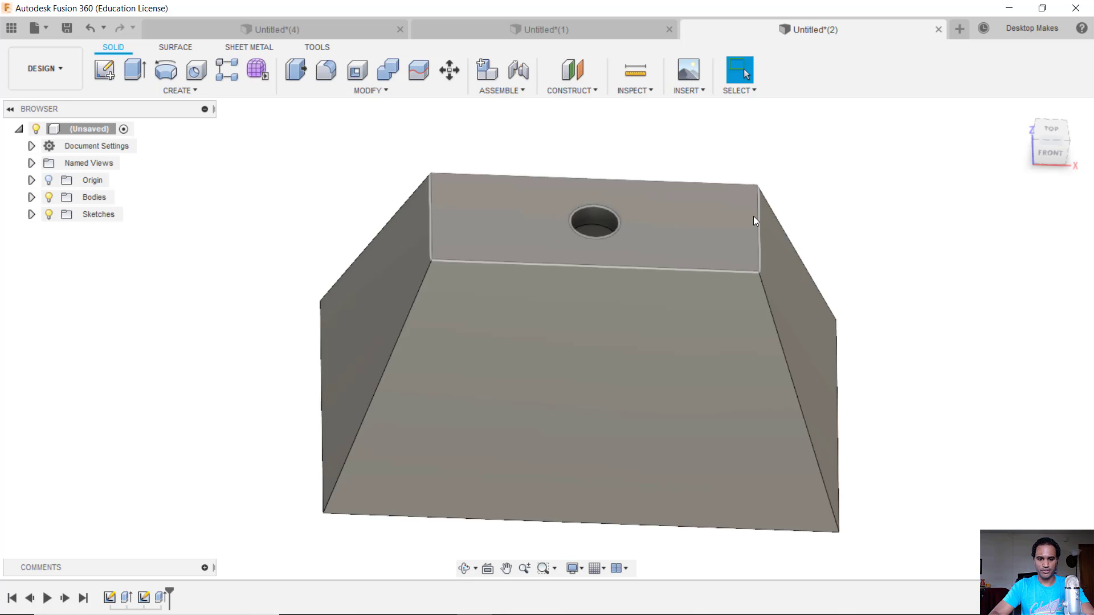
scroll(758, 220, down, 5)
scroll(798, 270, up, 3)
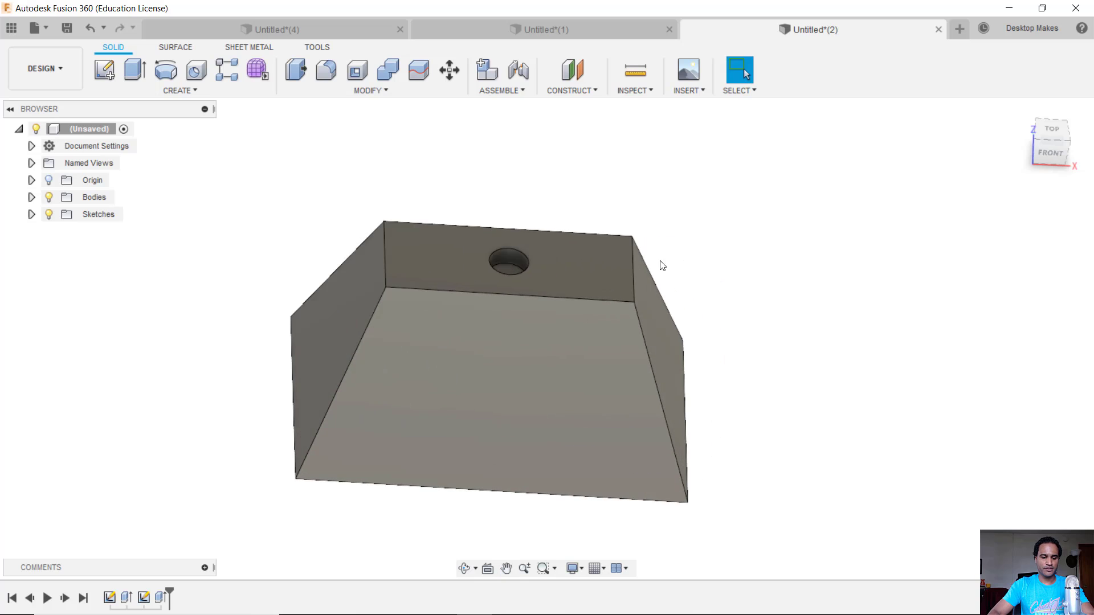
shift+middle_drag(662, 265, 677, 285)
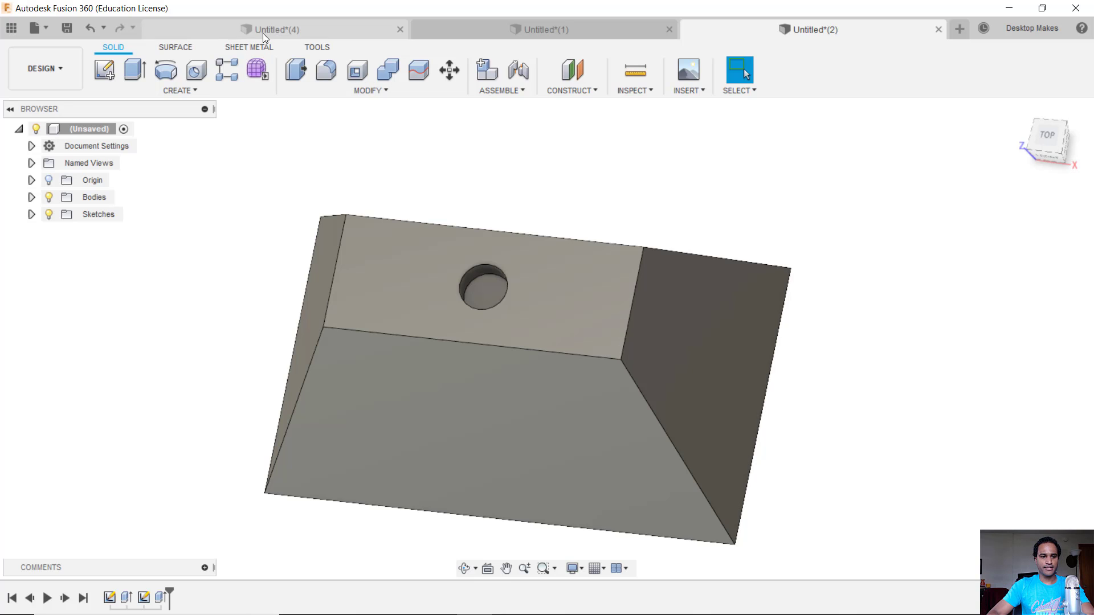
- Open Untitled*(4), hide the bodies, and inspect Sketch2's hexagons and circles
click(262, 32)
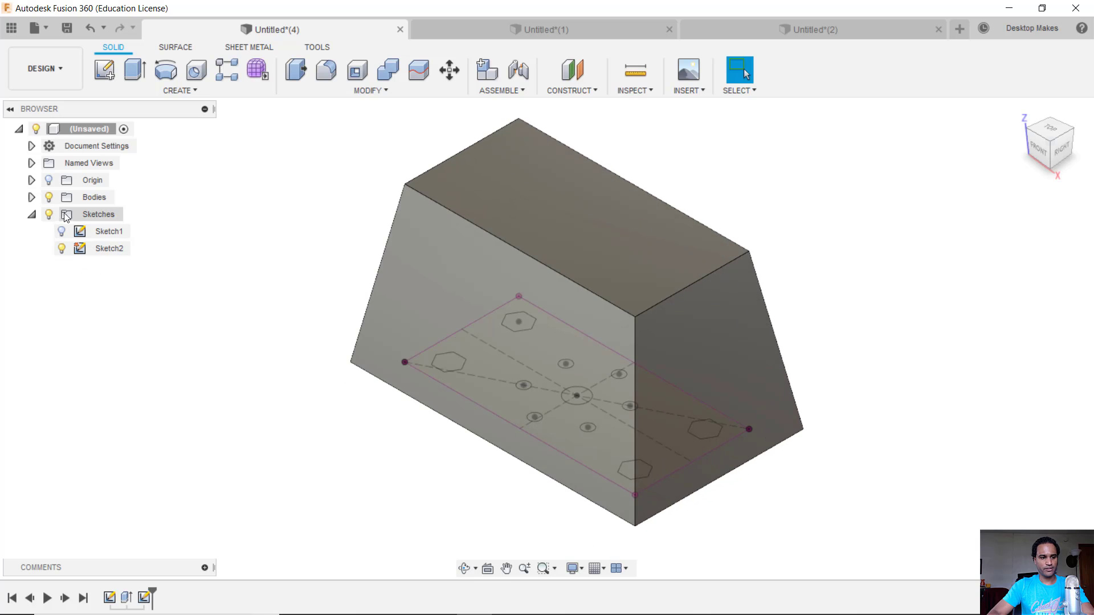
click(49, 197)
shift+middle_drag(353, 337, 268, 291)
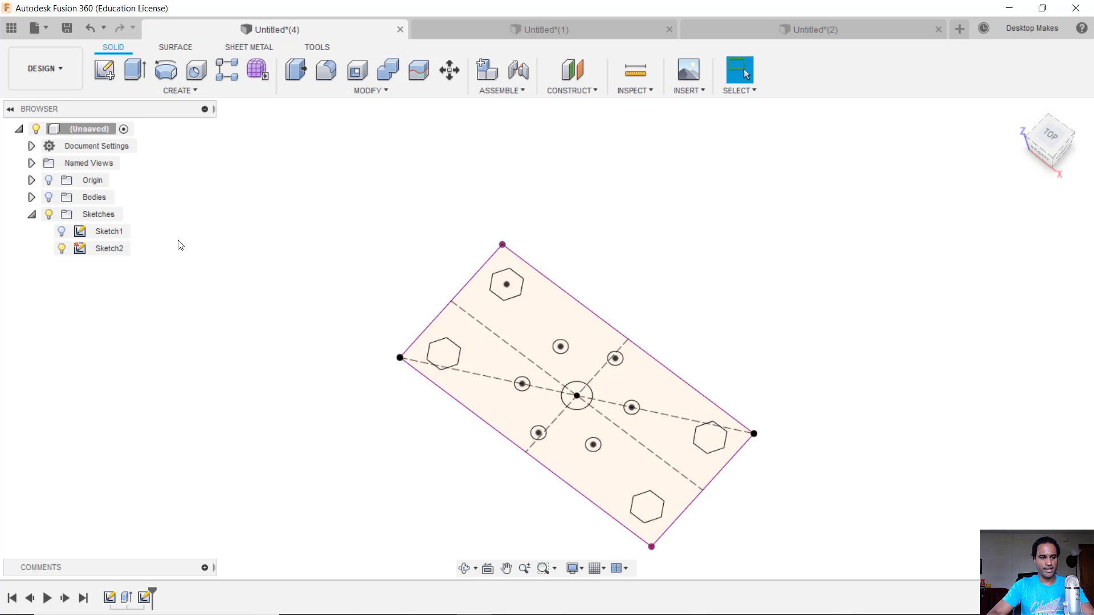
double_click(120, 249)
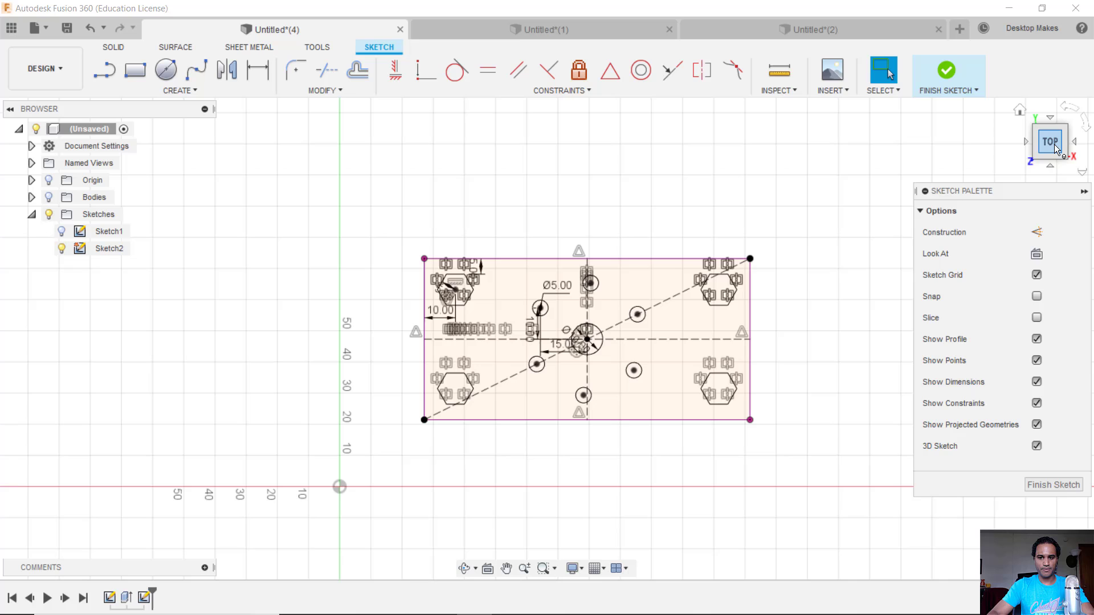
scroll(684, 313, up, 3)
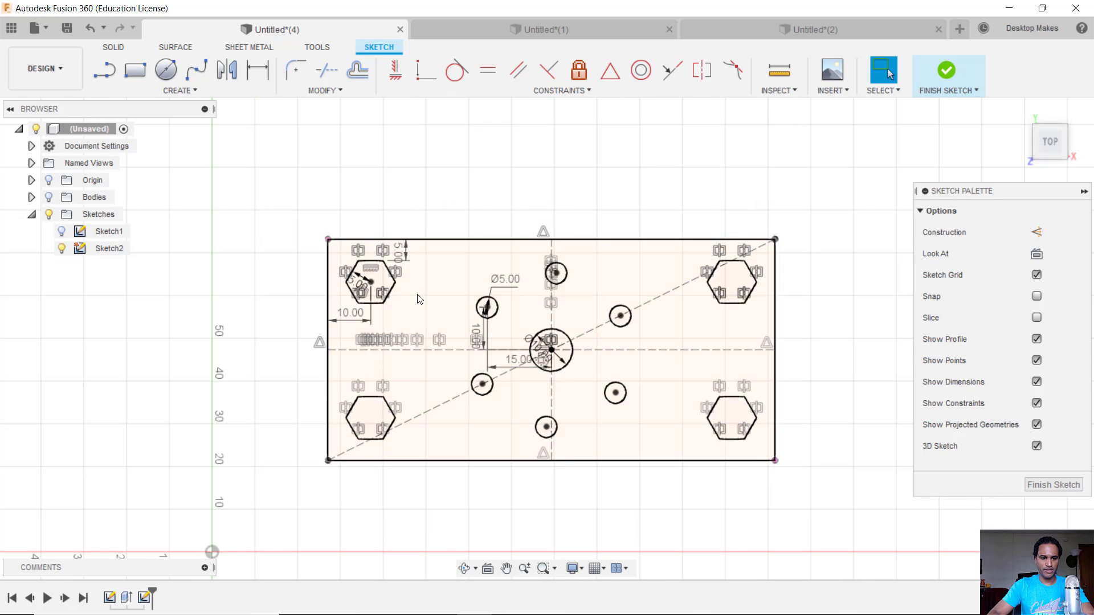
scroll(494, 427, up, 2)
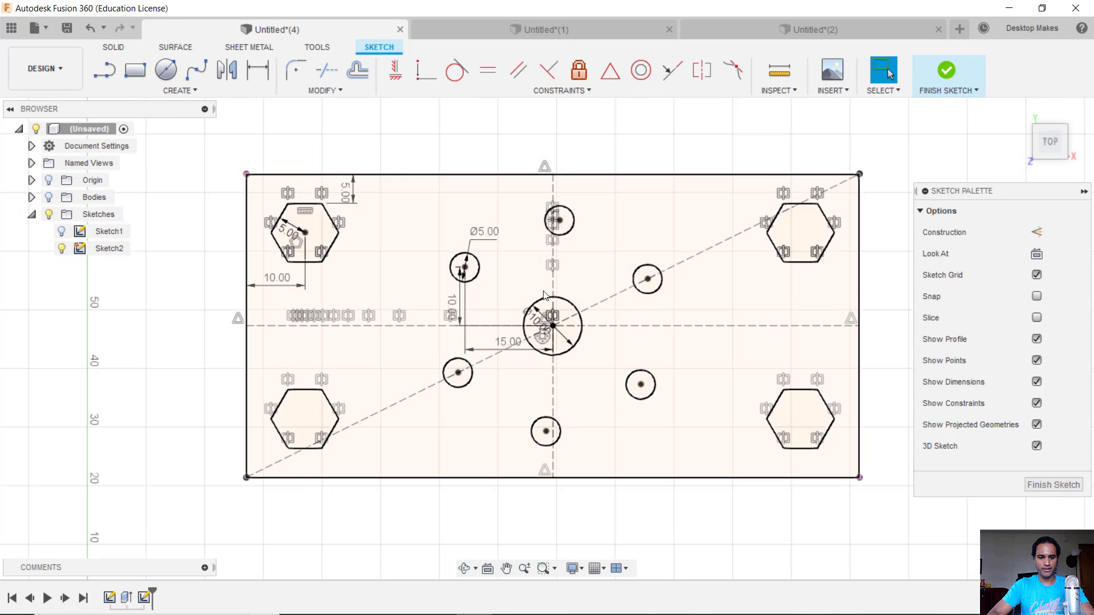
click(946, 71)
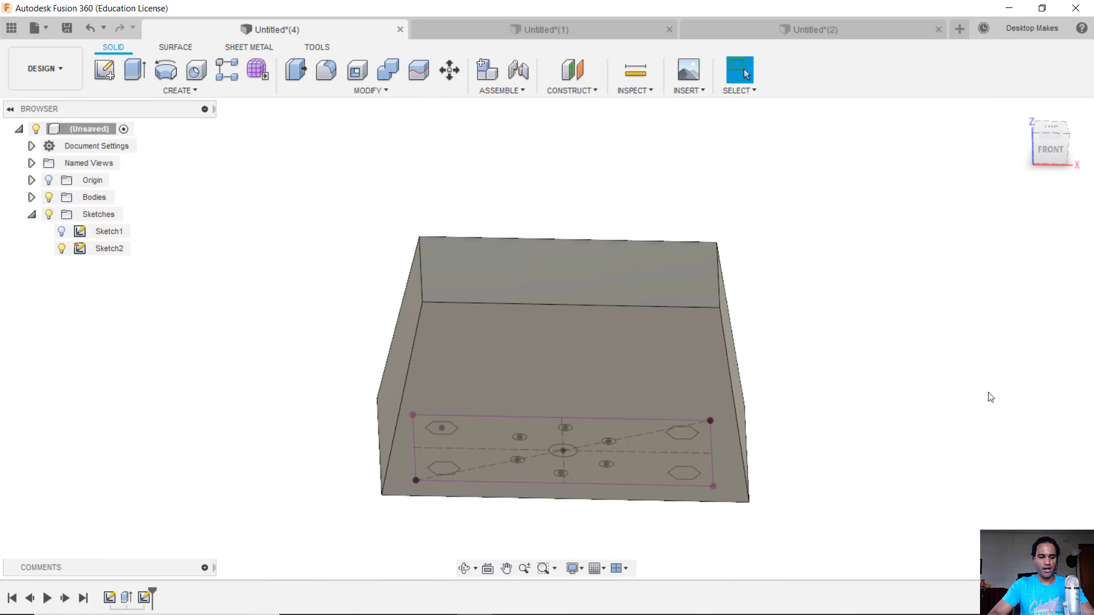
- Redefine Sketch2's plane to the block's top face and select the large centre circle
right_click(144, 598)
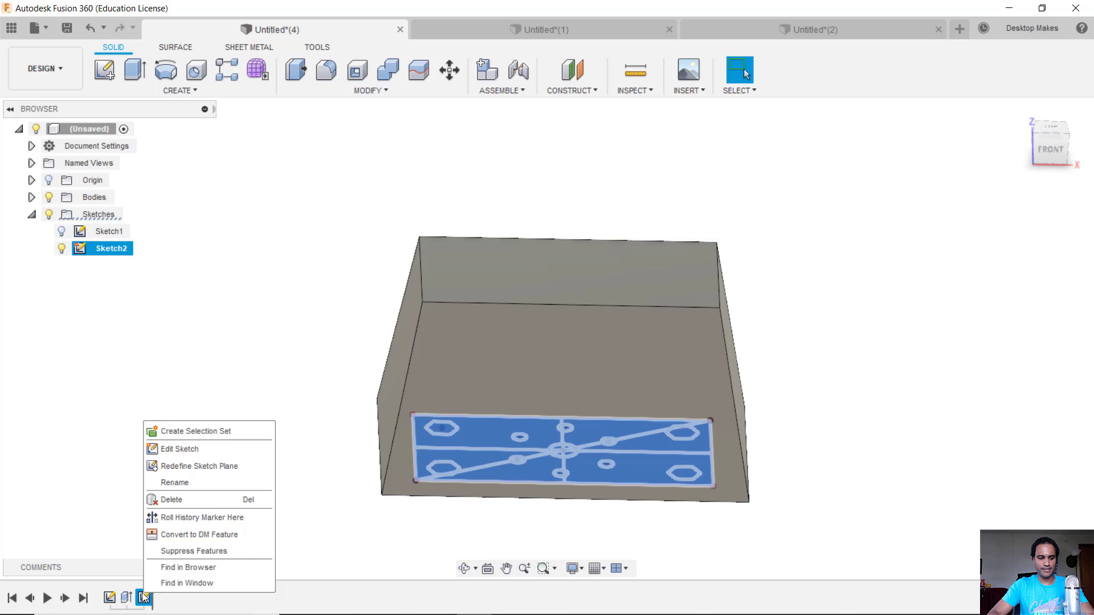
click(173, 466)
click(481, 278)
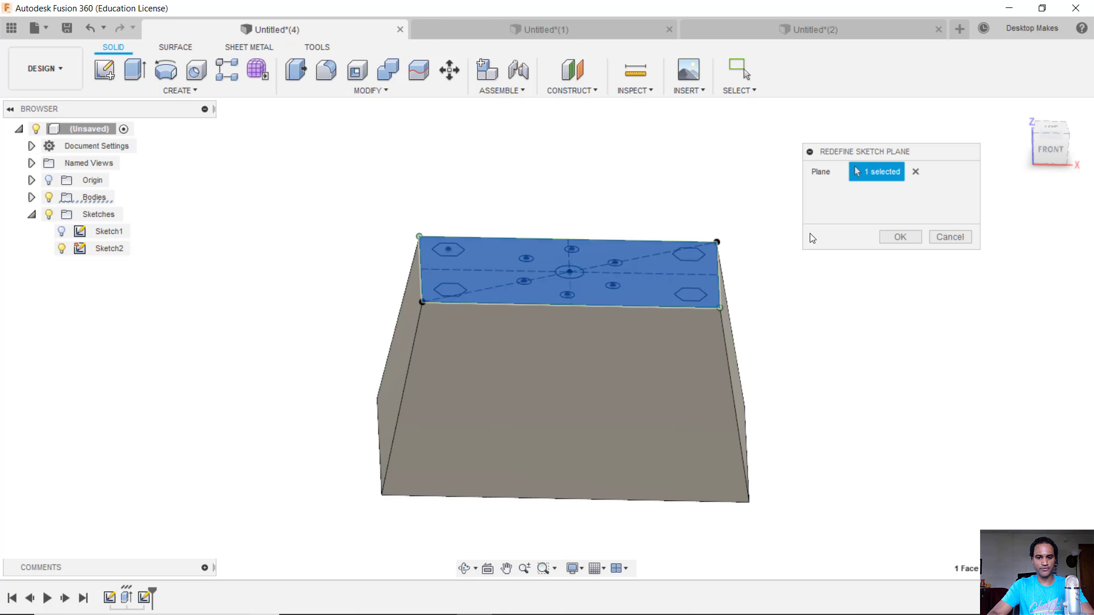
click(900, 237)
shift+middle_drag(837, 259, 706, 341)
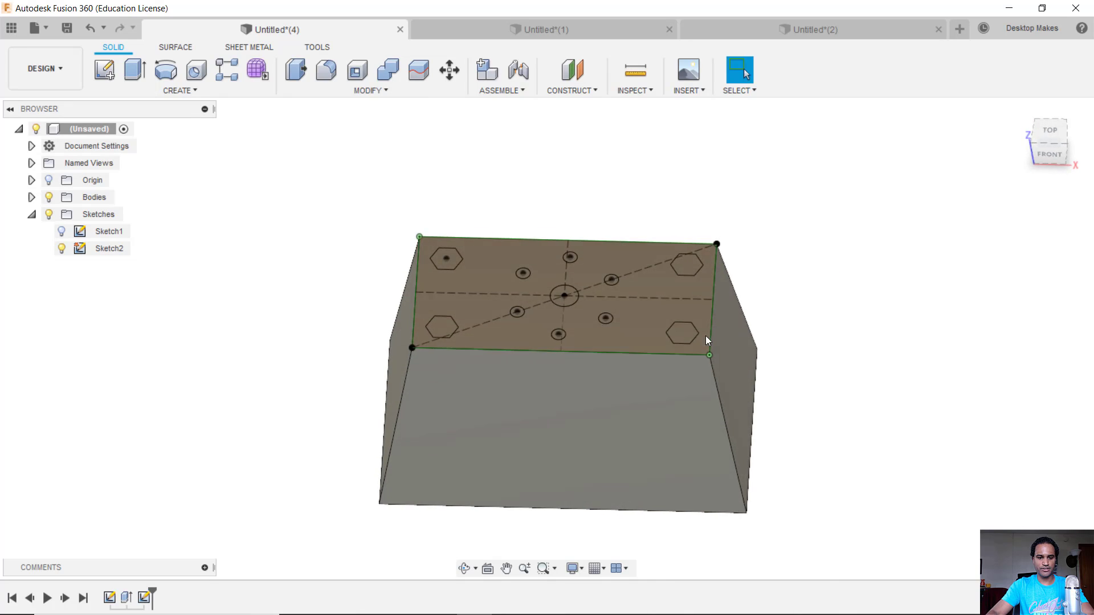
scroll(518, 332, up, 3)
click(576, 280)
- Extrude-cut the large central circle and its six surrounding circles 5 mm deep into the top face
scroll(588, 292, up, 2)
key(e)
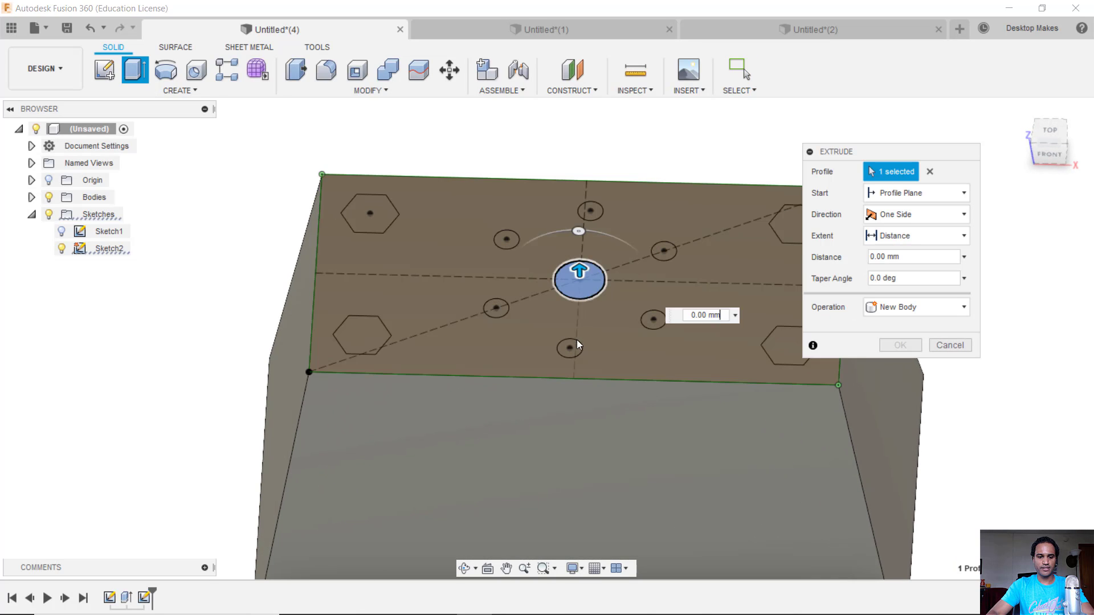
click(574, 343)
click(505, 314)
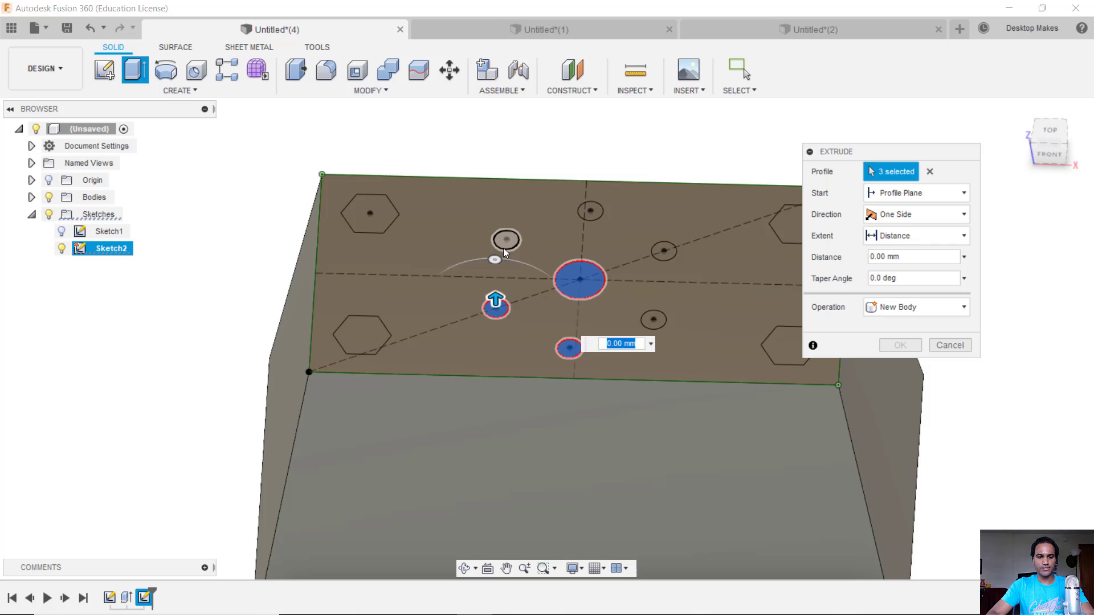
click(505, 242)
click(587, 212)
click(664, 250)
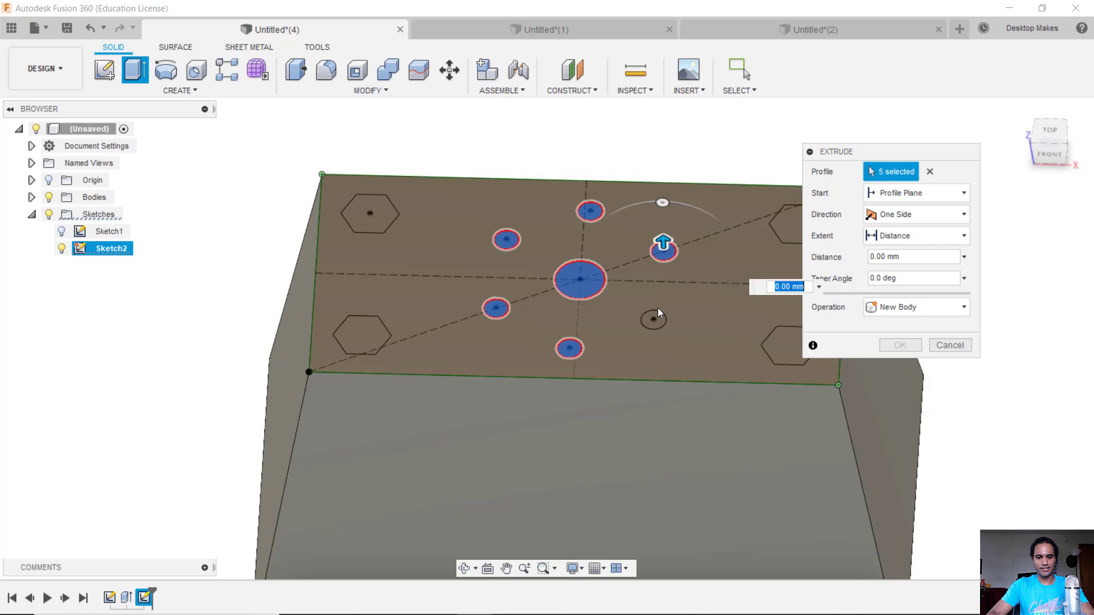
click(658, 308)
drag(660, 311, 665, 333)
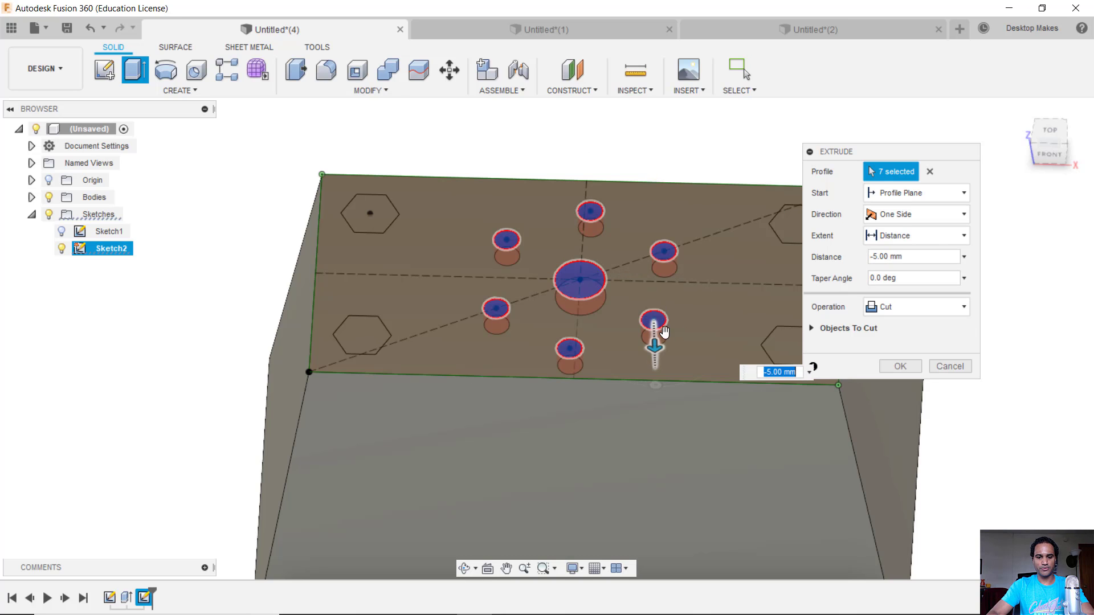
click(900, 366)
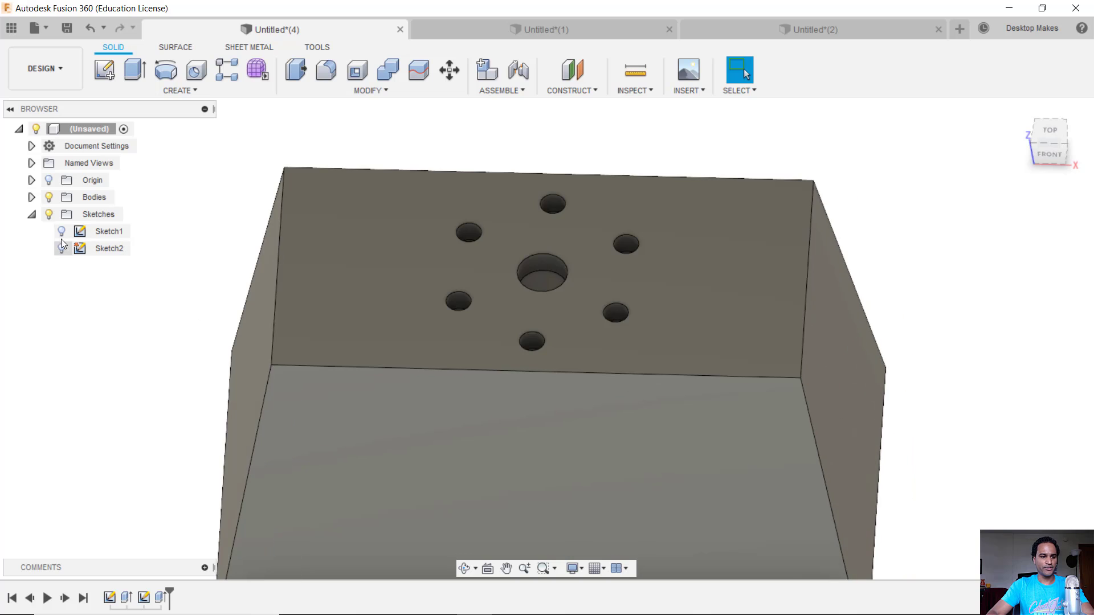
- Extrude the four corner hexagons of Sketch2 10 mm up as joined bosses, then hide the sketches
click(62, 246)
click(340, 214)
key(e)
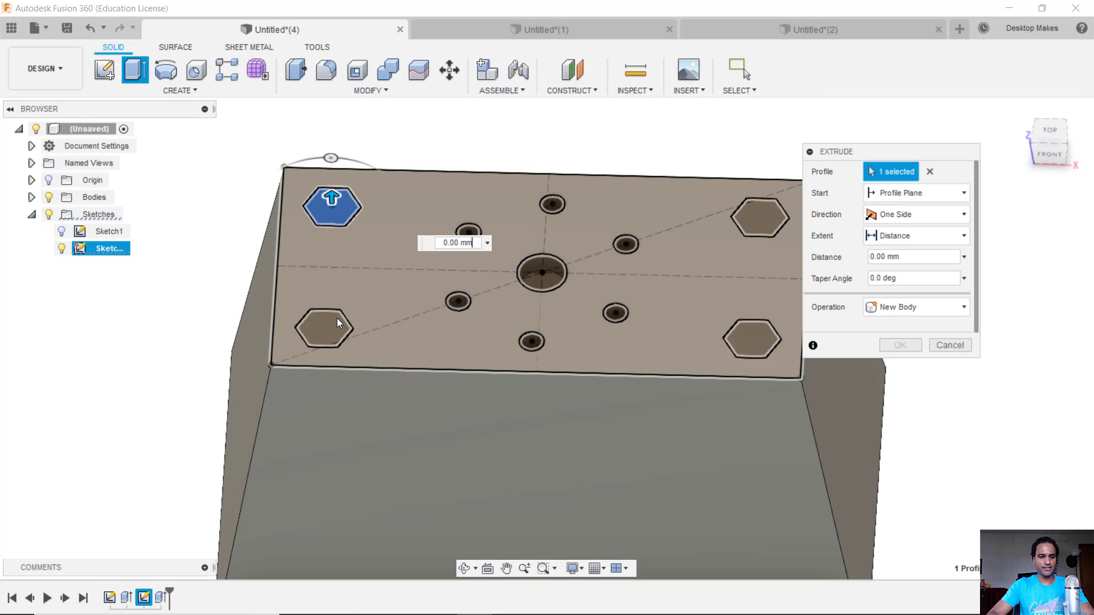
click(337, 322)
click(747, 337)
click(758, 224)
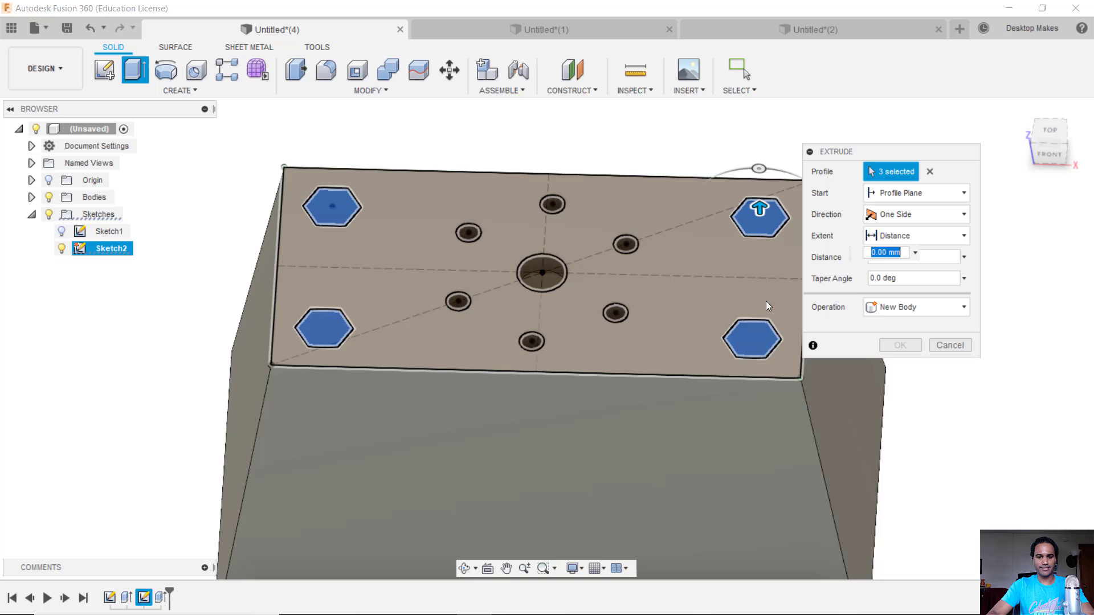
text(10)
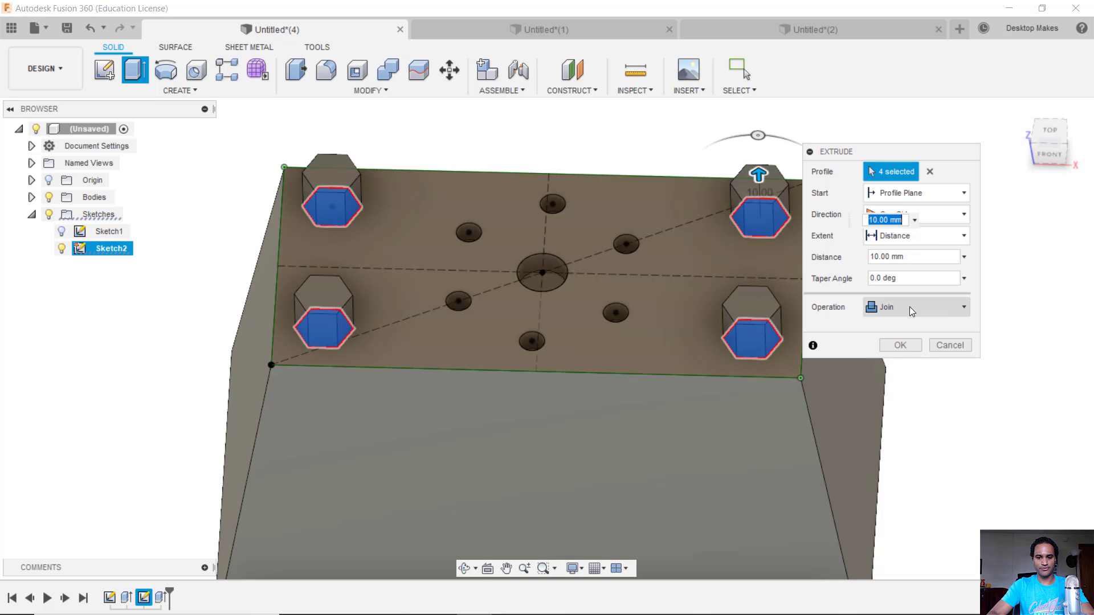
click(901, 344)
scroll(984, 417, down, 3)
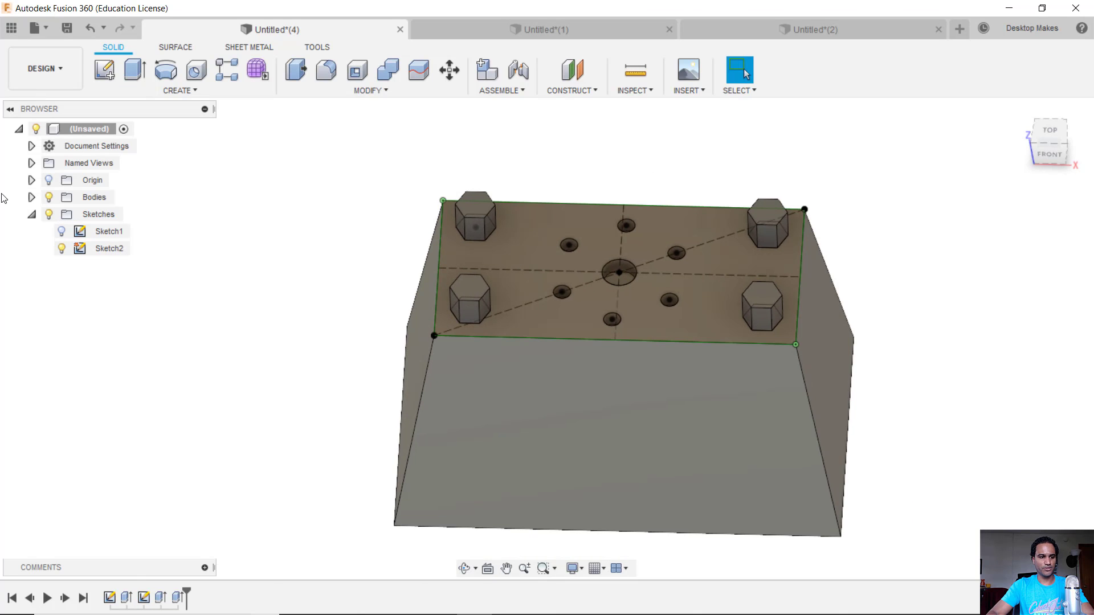
click(48, 215)
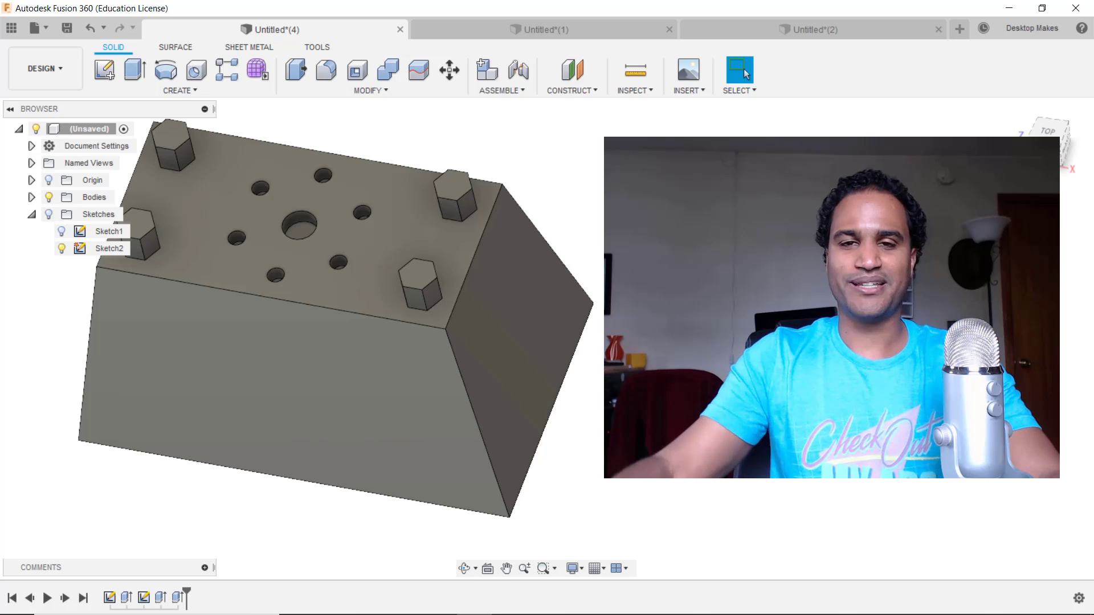